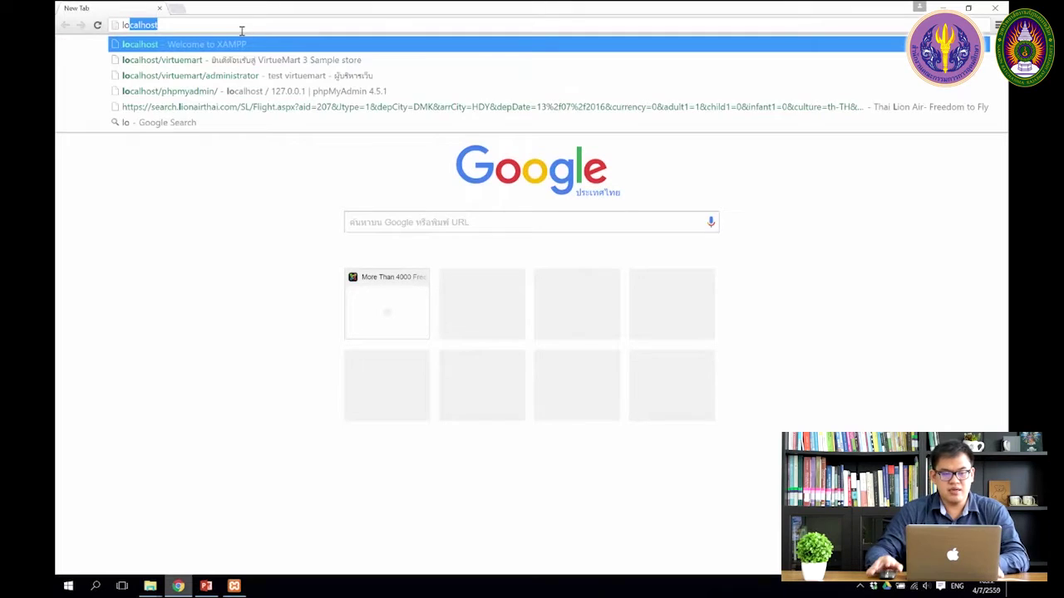
Step: Confirm Apache and MySQL run in XAMPP, then load localhost/virtuemart/administrator in the browser
left_click(233, 586)
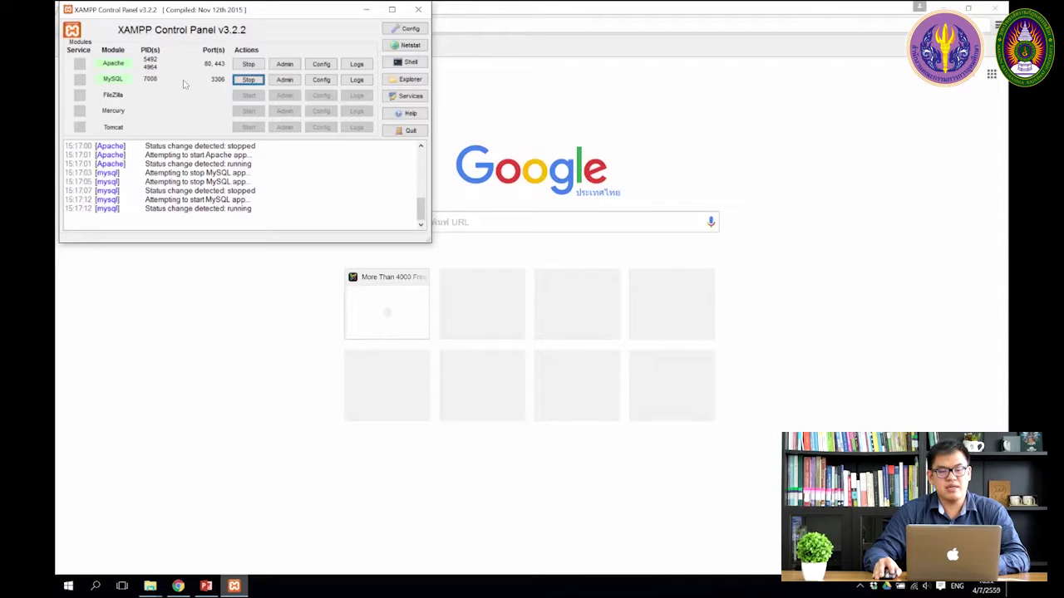
left_click(366, 13)
type("lo")
left_click(259, 25)
type("/")
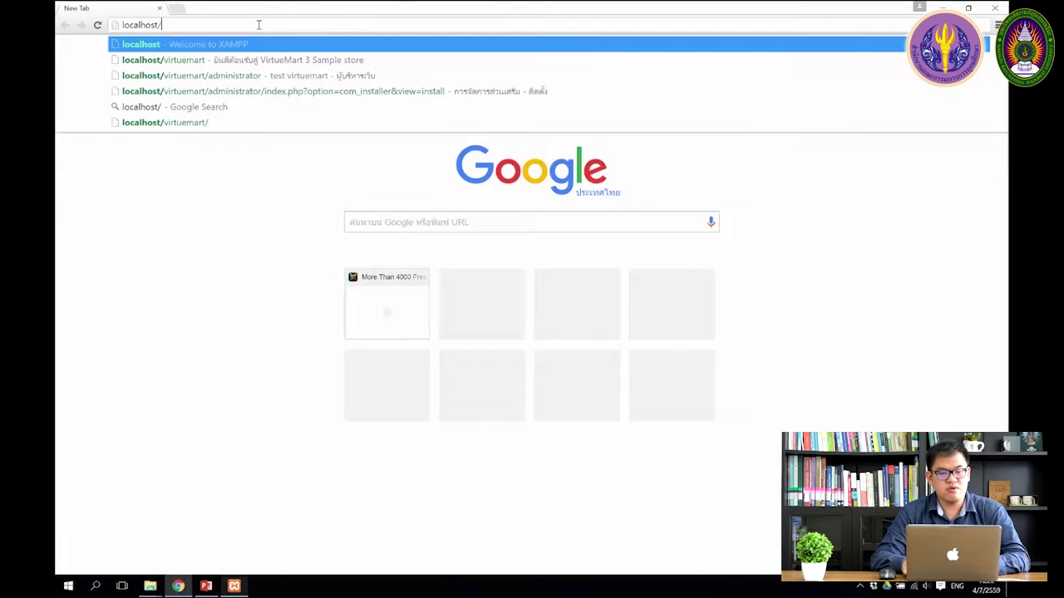
key("Down")
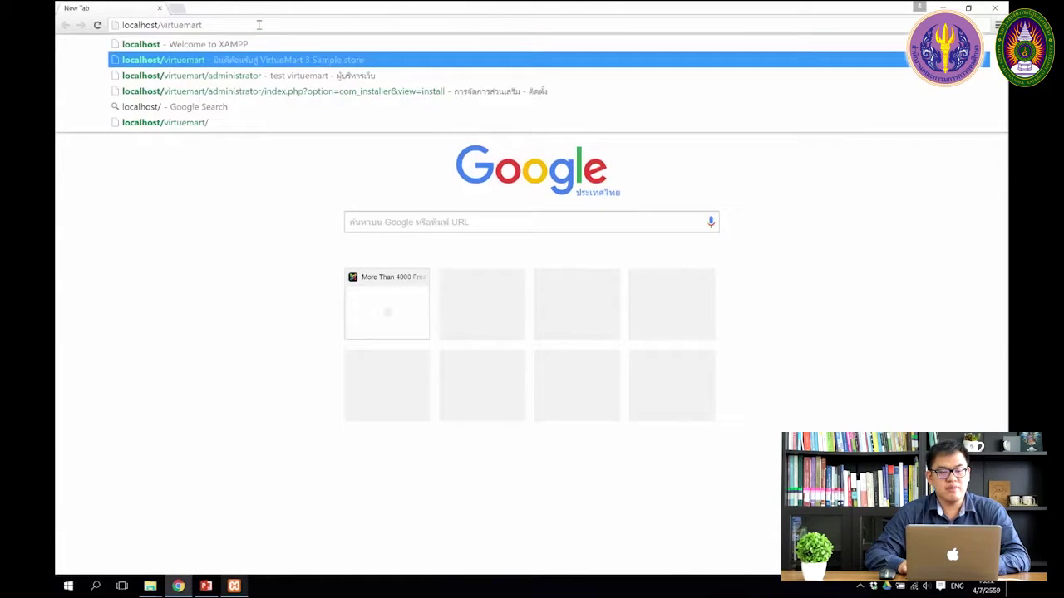
key("Down")
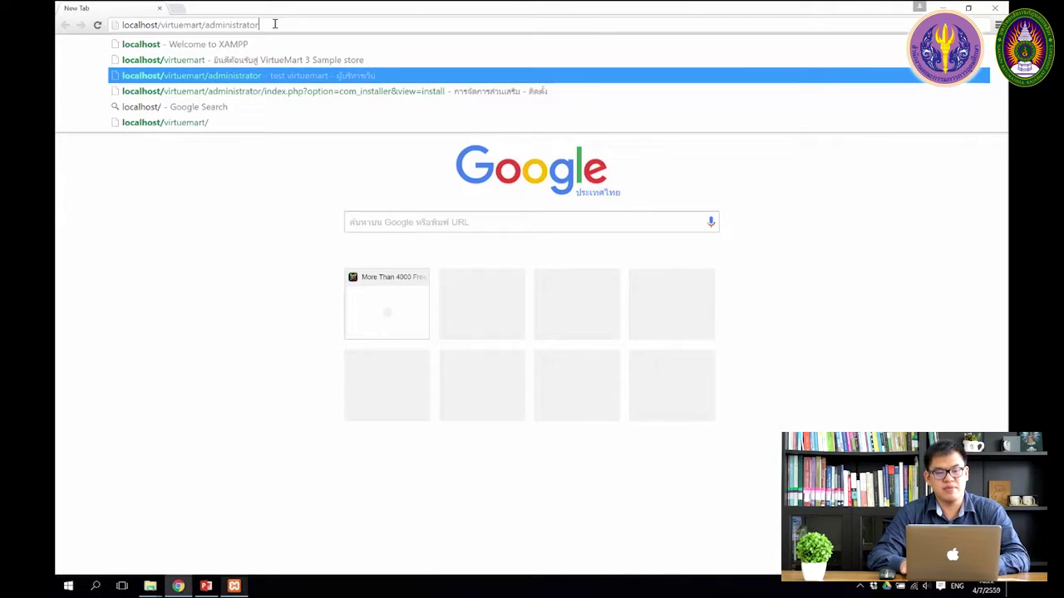
key("Return")
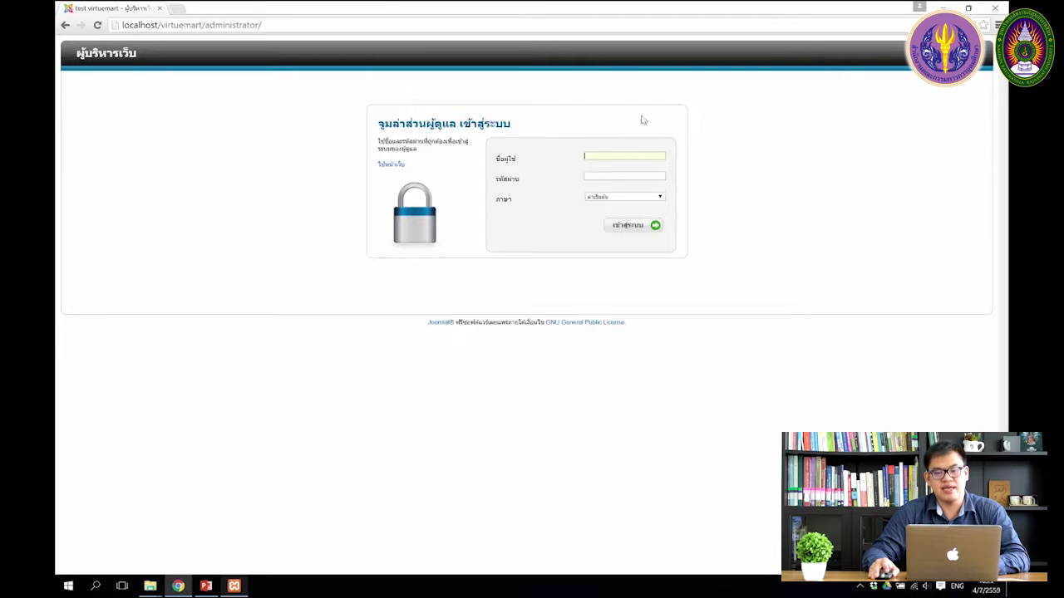
Step: Log in with the suggested administrator username and the account password
type("a")
key("Down")
key("Return")
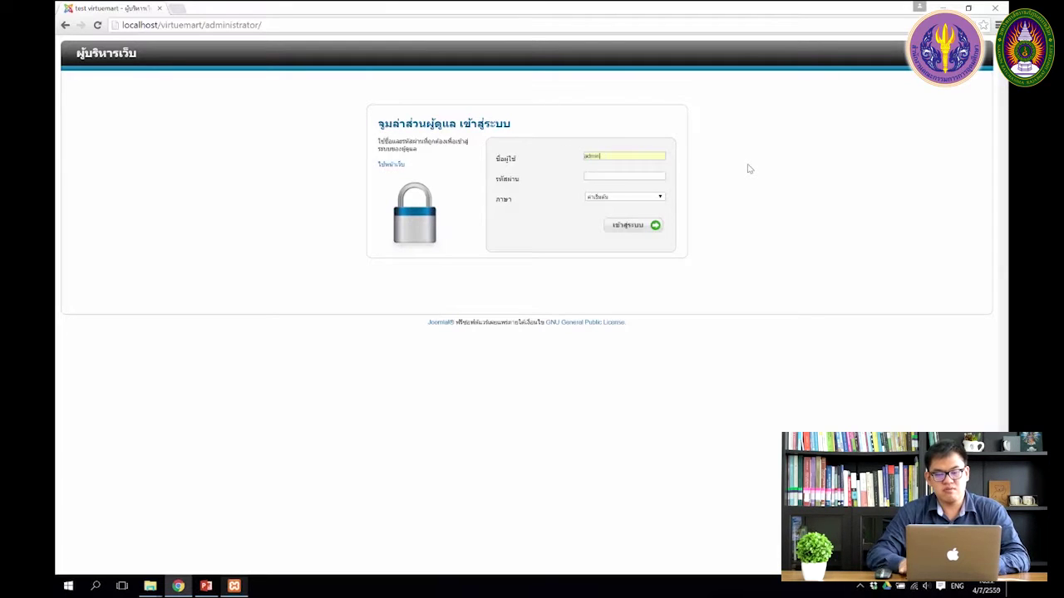
left_click(652, 175)
type("123")
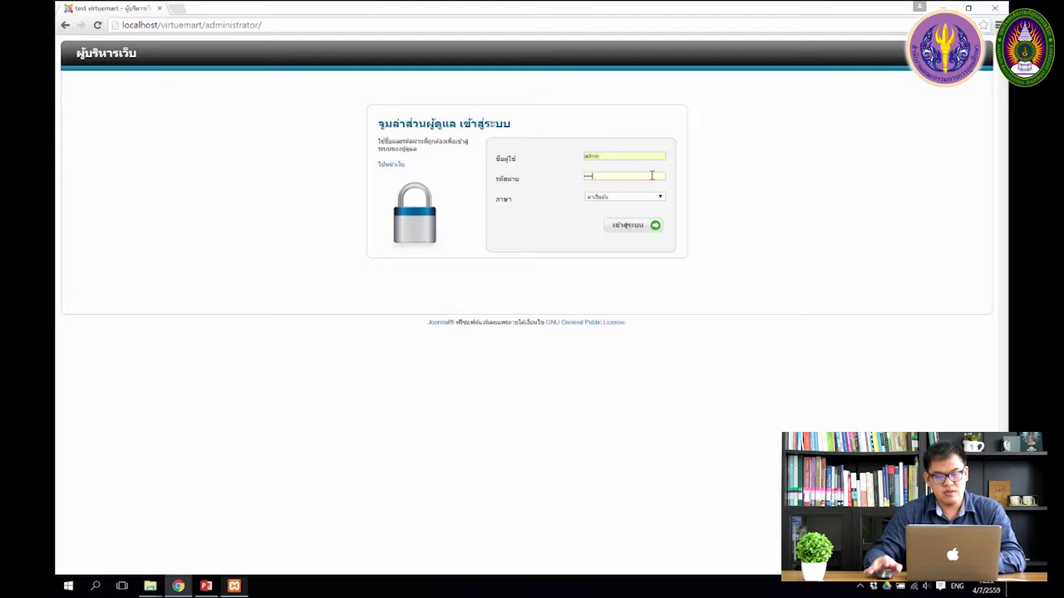
left_click(639, 231)
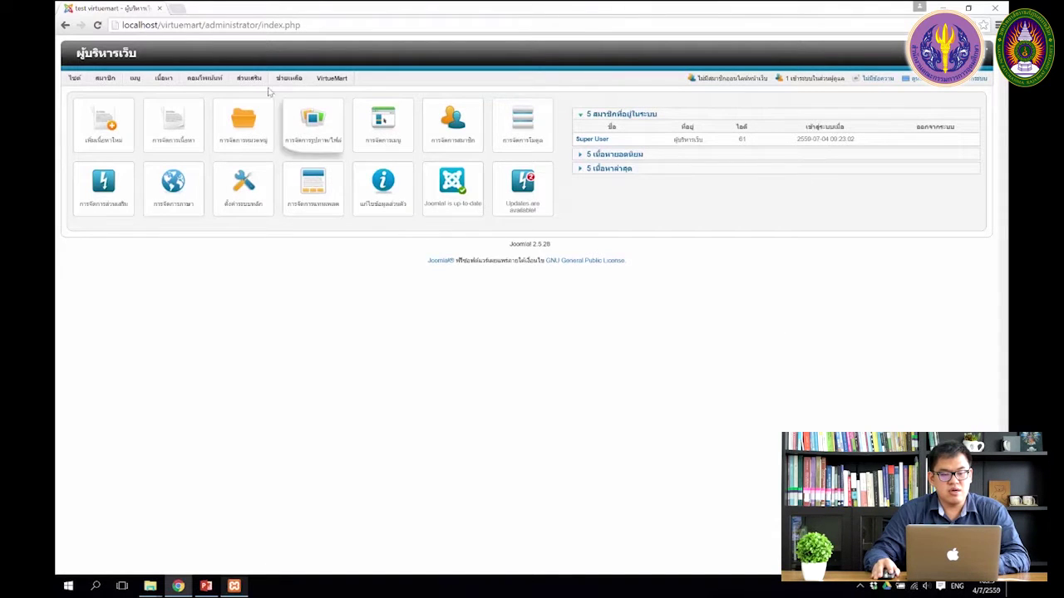
Step: Open Extensions > Template Manager to list the site and administrator template styles
mouse_move(250, 82)
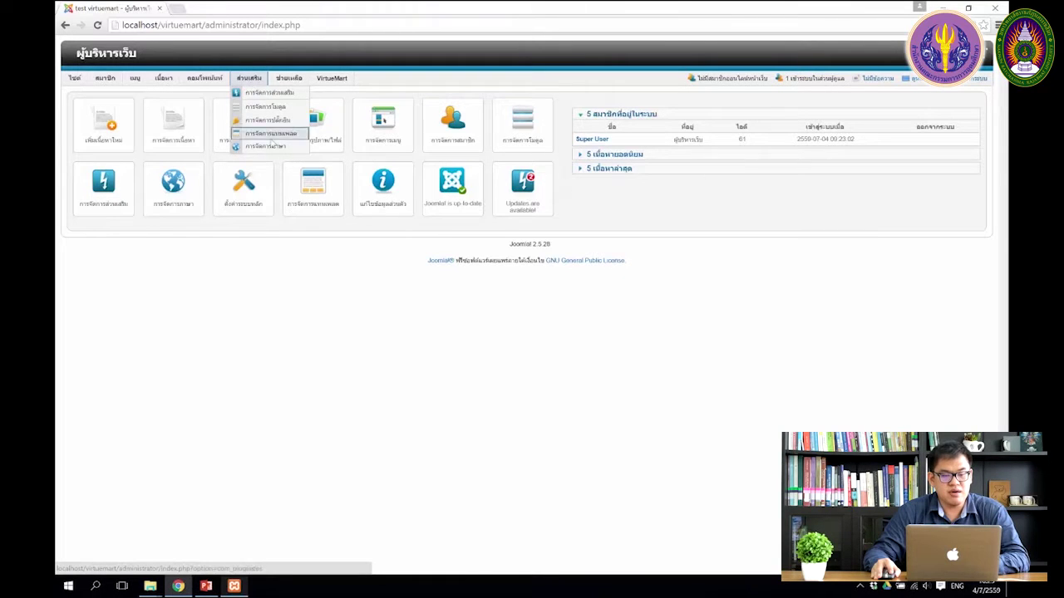
left_click(279, 136)
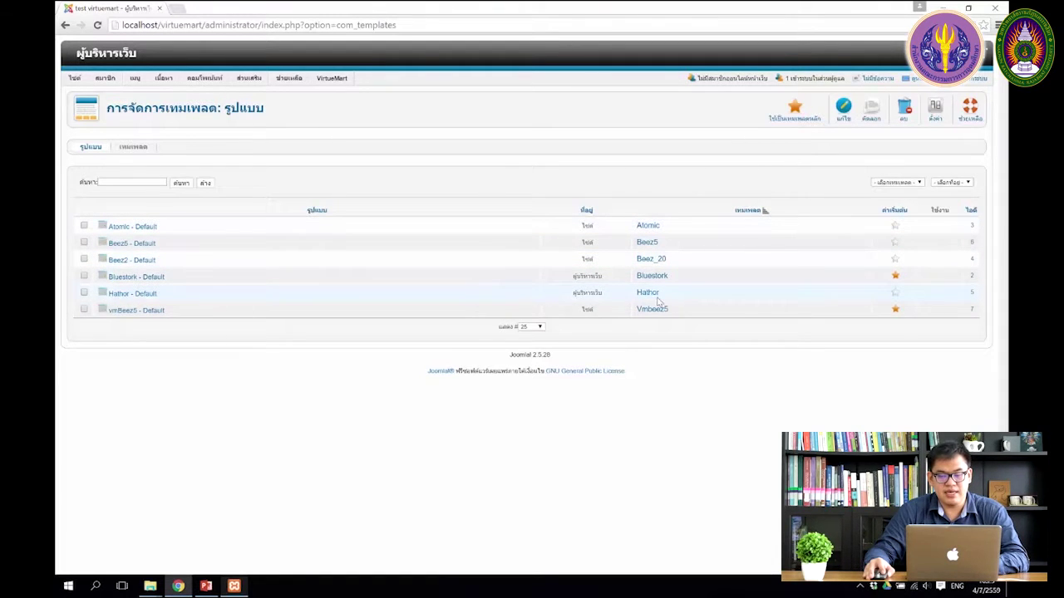
Step: Try Hathor and Beez5 as defaults, restore Bluestork and vmBeez5, then open a new browser tab
left_click(895, 297)
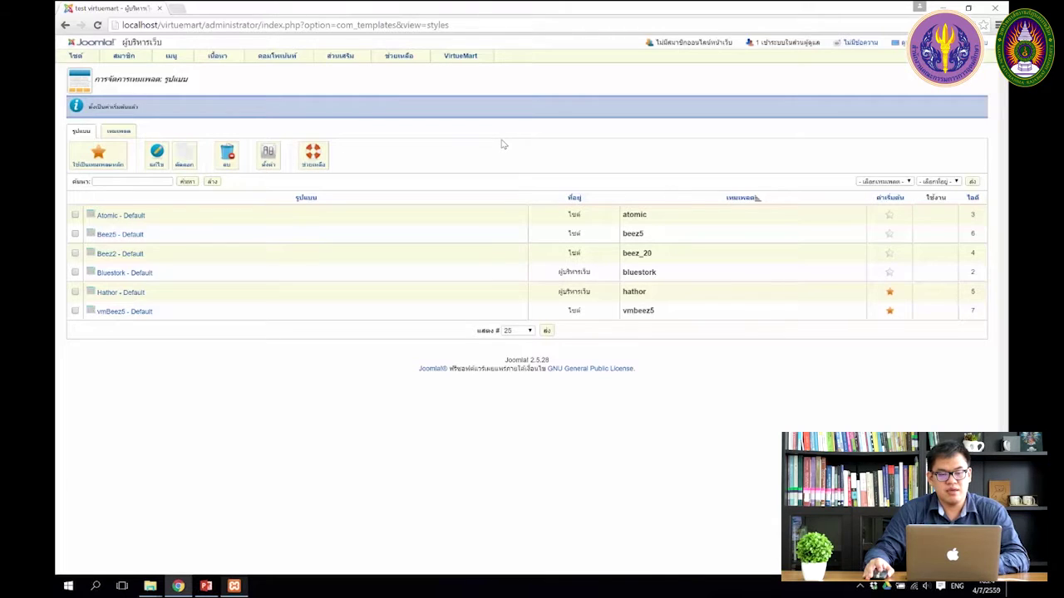
left_click(889, 273)
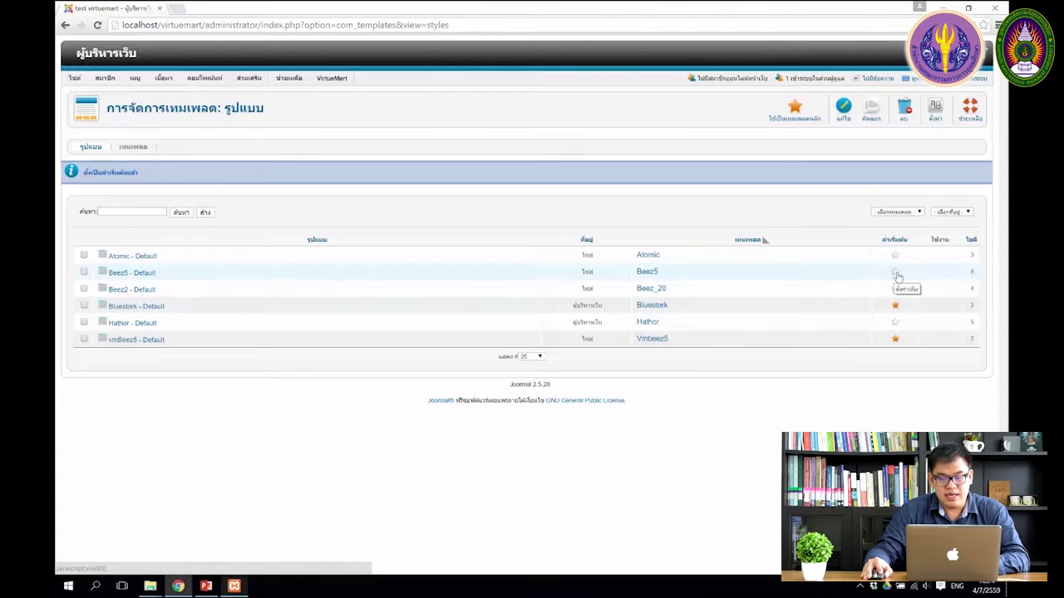
left_click(896, 273)
mouse_move(315, 81)
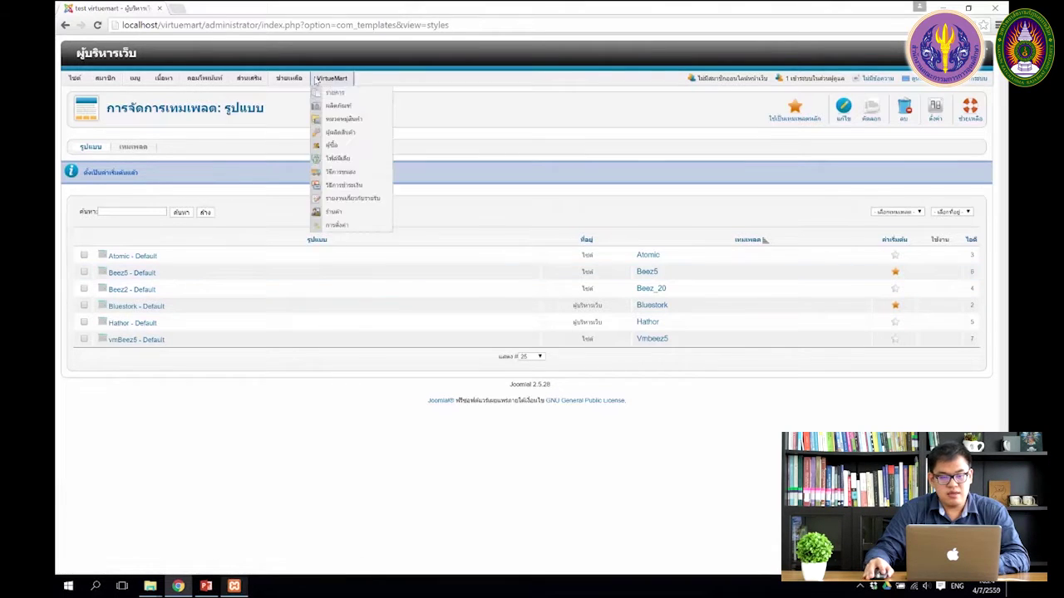
left_click(895, 340)
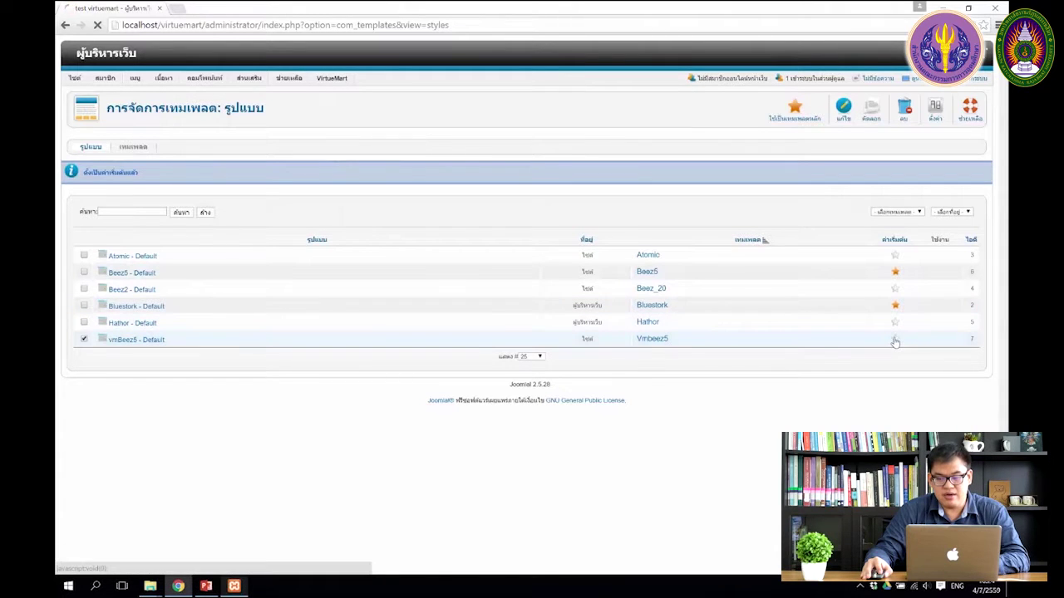
left_click(177, 8)
Step: Load the VirtueMart storefront at localhost/virtuemart in the new tab
type("localhost")
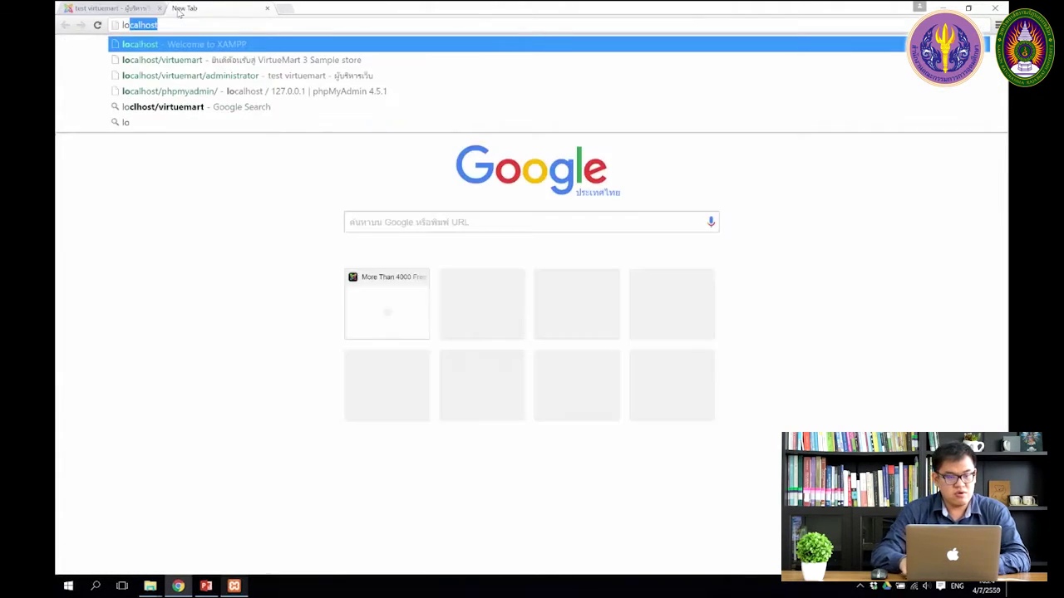
key("Down")
key("Return")
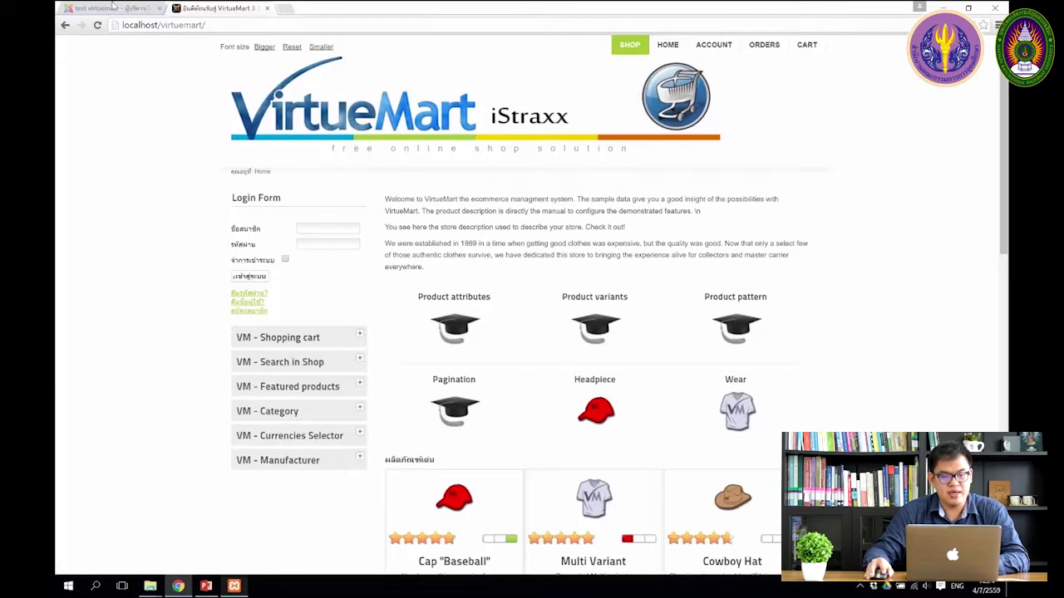
Step: Make Beez5 the default site template and reload the storefront to view the Matuna Fruits design
left_click(112, 8)
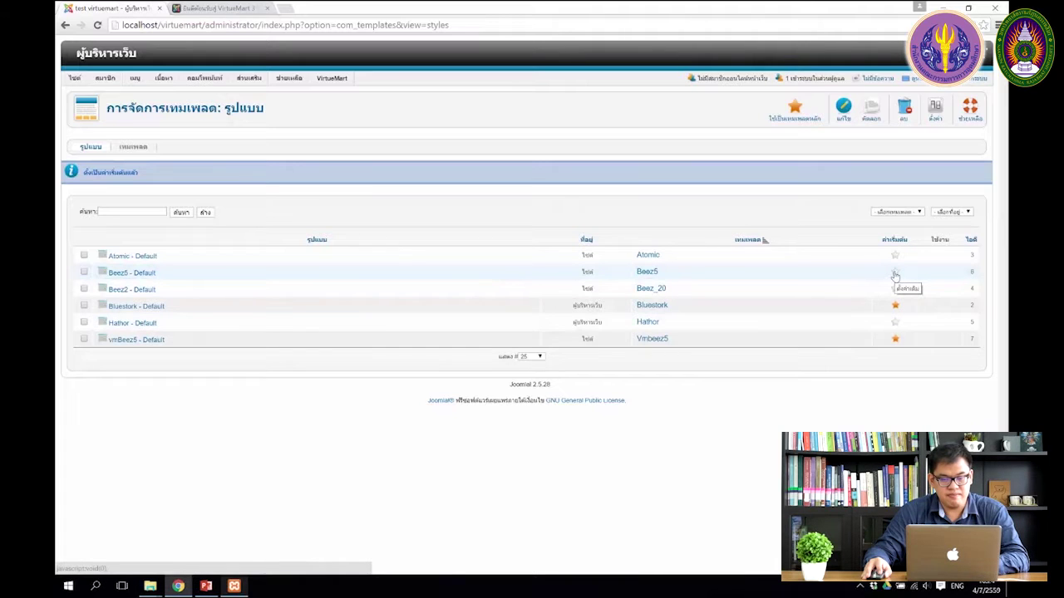
left_click(895, 275)
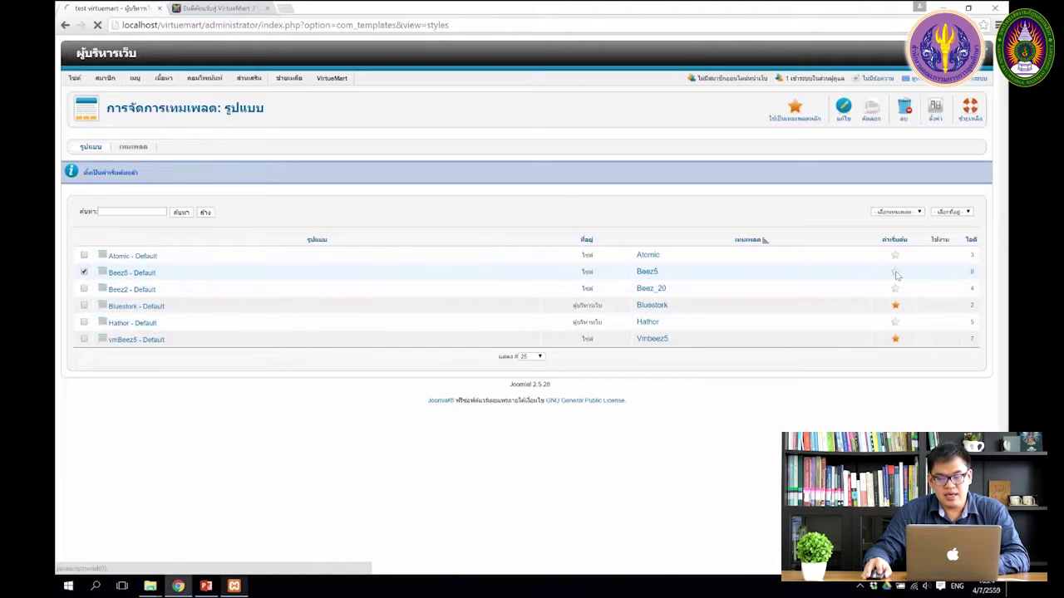
left_click(239, 8)
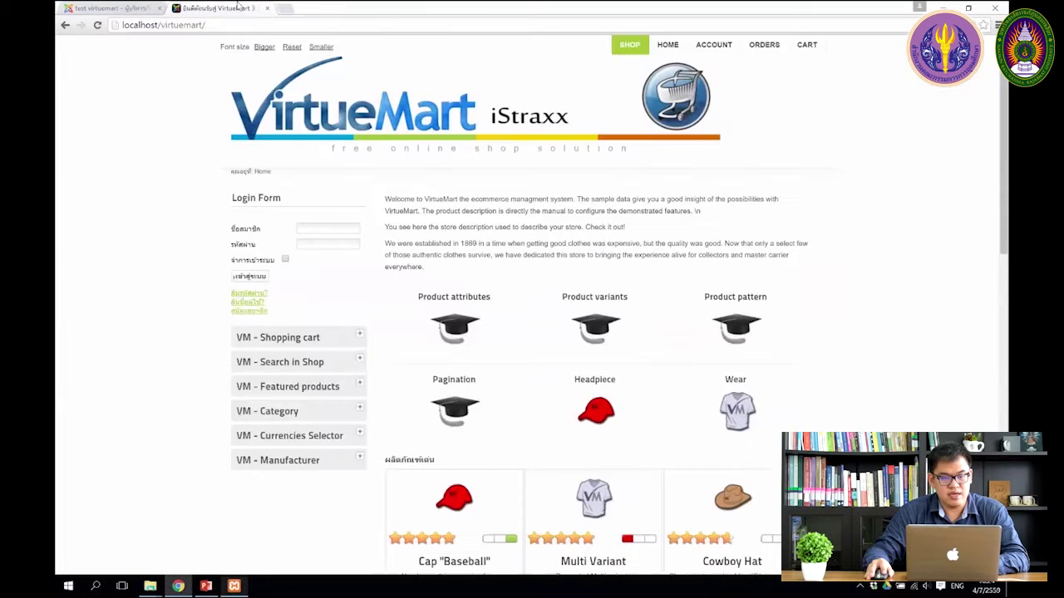
left_click(233, 26)
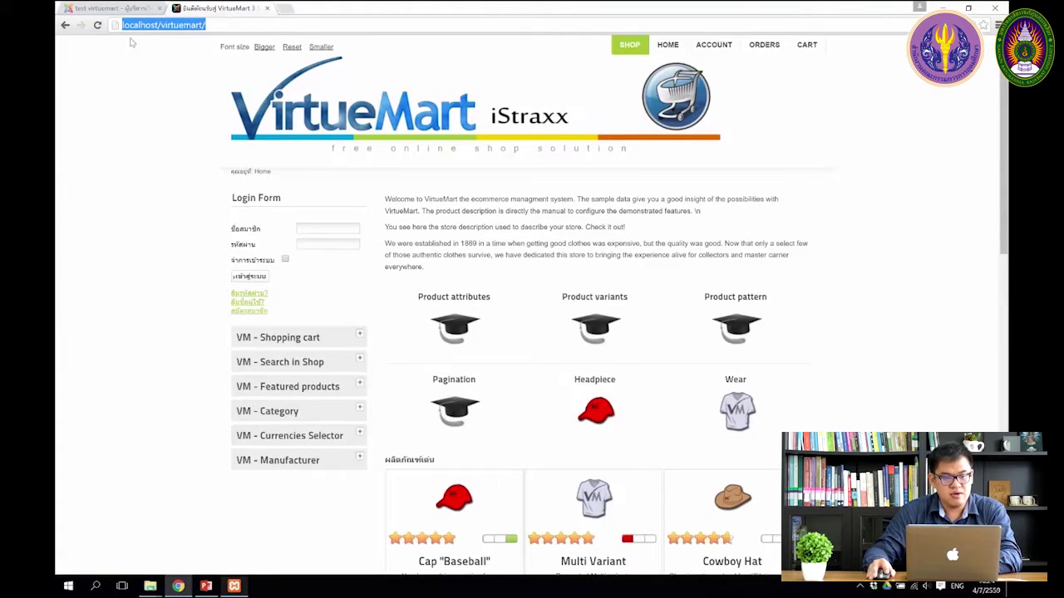
left_click(98, 25)
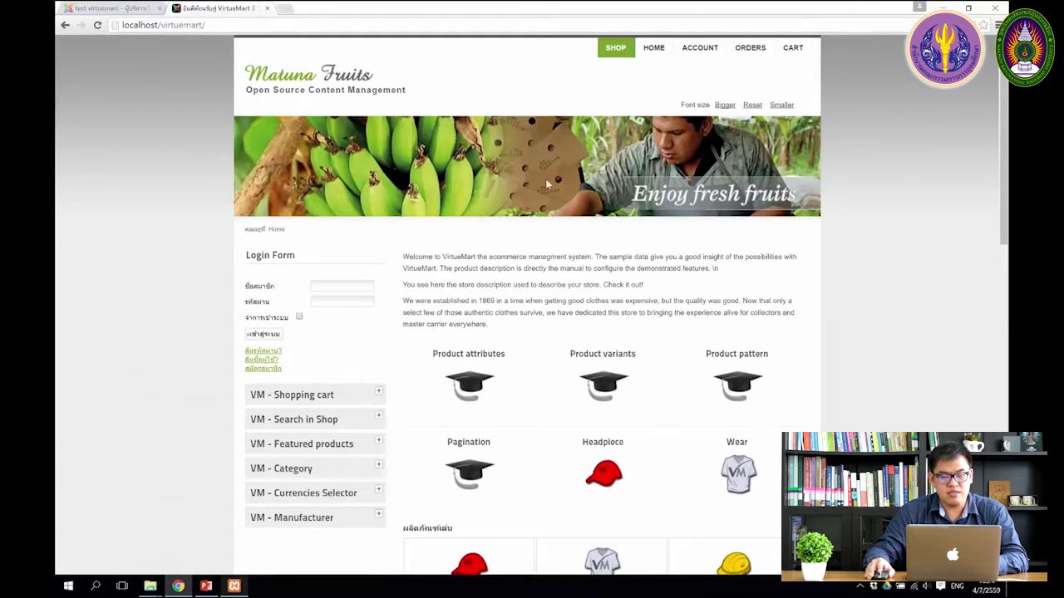
scroll(545, 179, "down", 7)
scroll(586, 262, "up", 7)
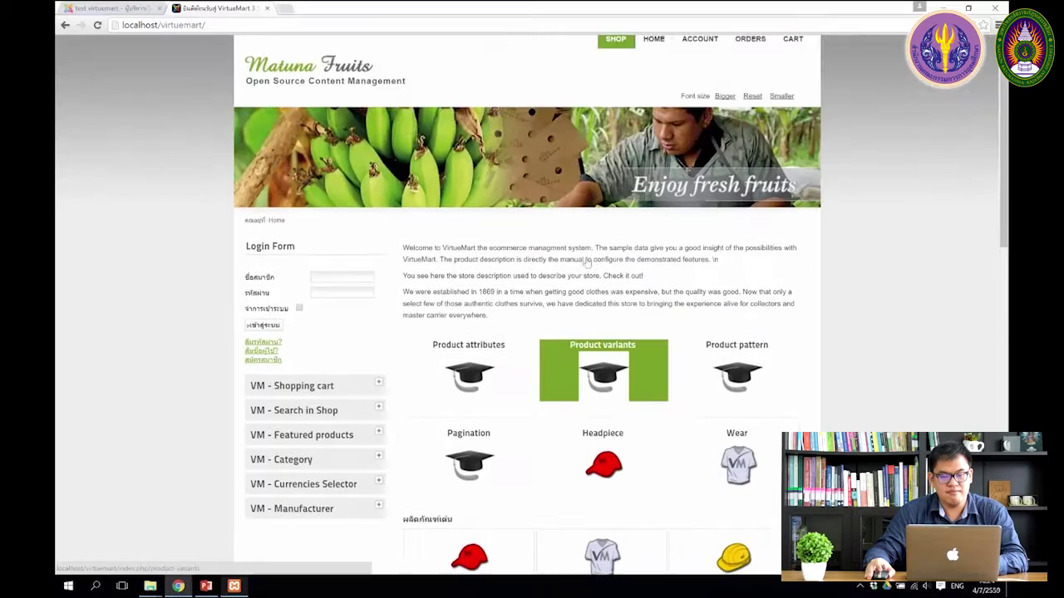
scroll(586, 262, "up", 1)
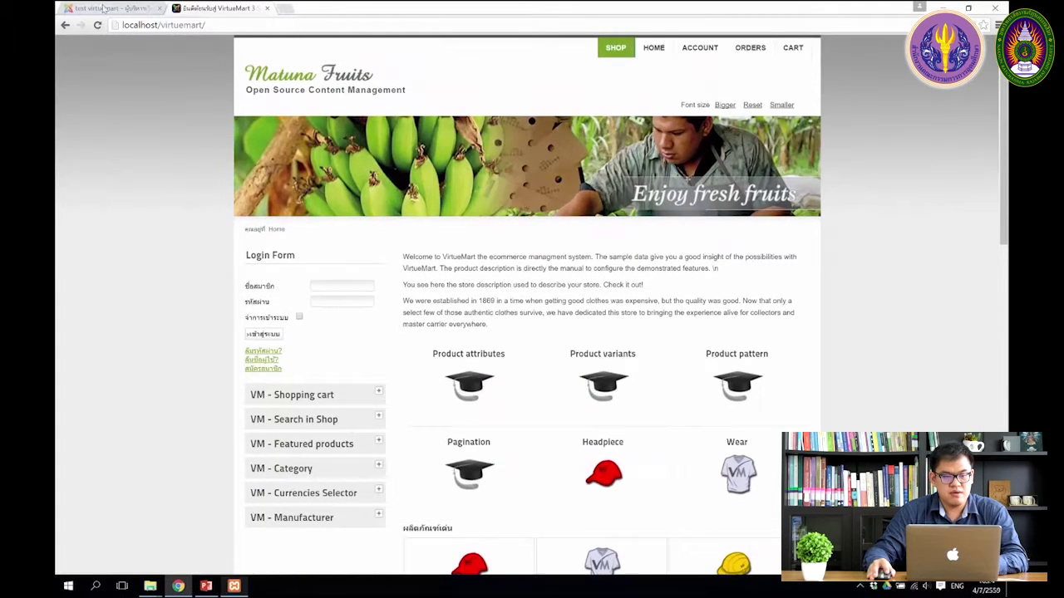
left_click(106, 8)
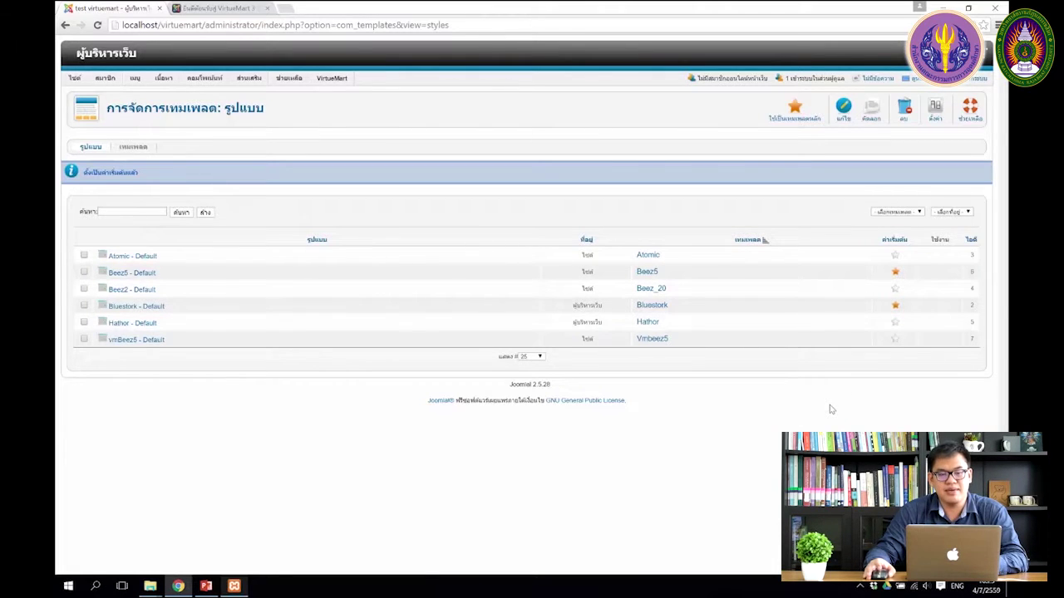
left_click(286, 8)
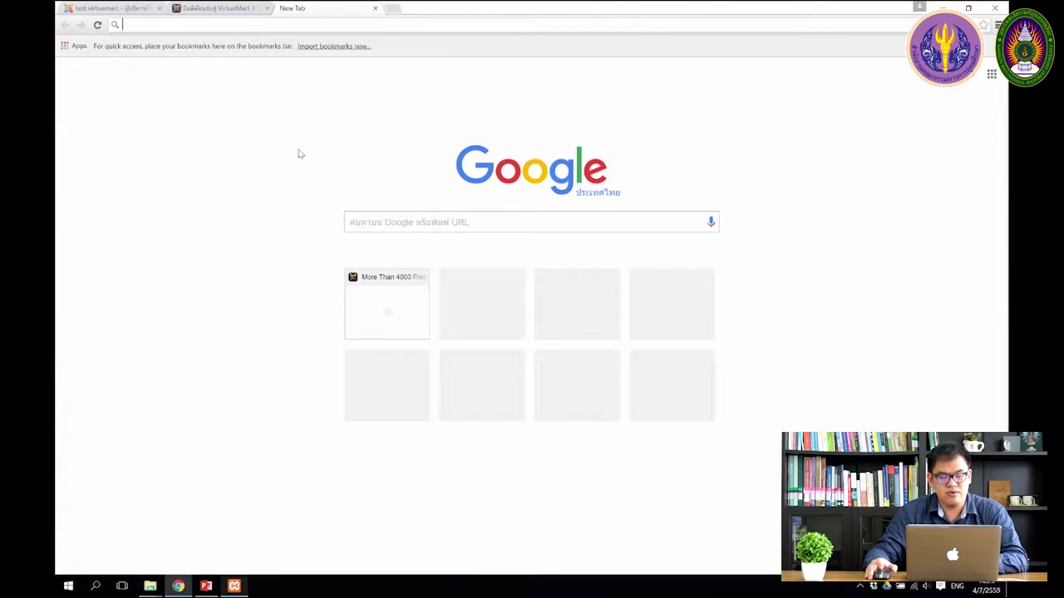
type("www.")
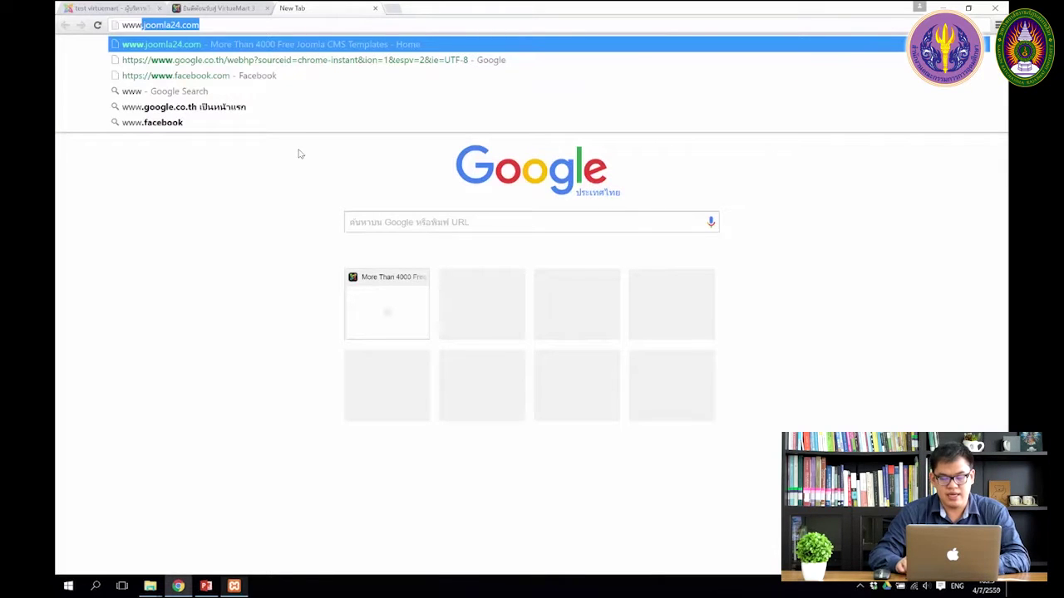
type("joomla24.com")
key("Return")
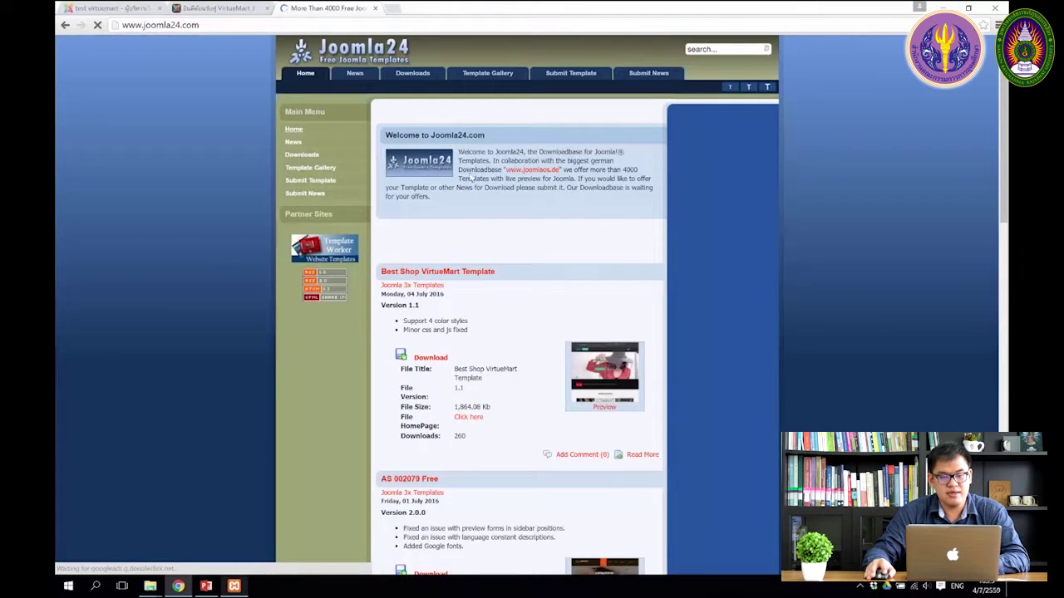
Step: Go to Templates for J2.5 / J1.7 > General Joomla Templates and open 1stYogaLessonFree
mouse_move(419, 75)
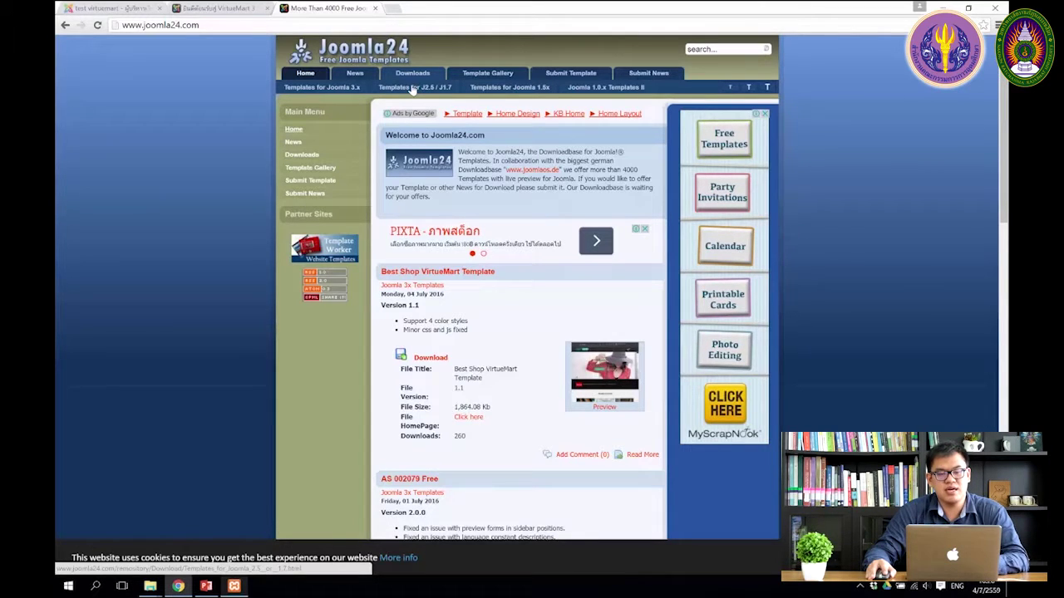
left_click(414, 88)
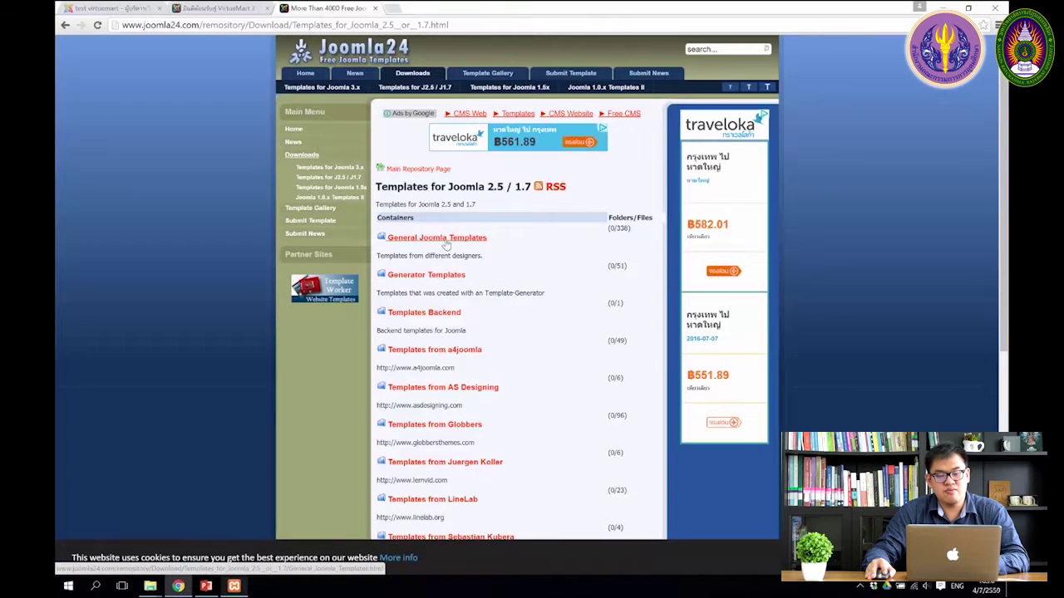
left_click(448, 241)
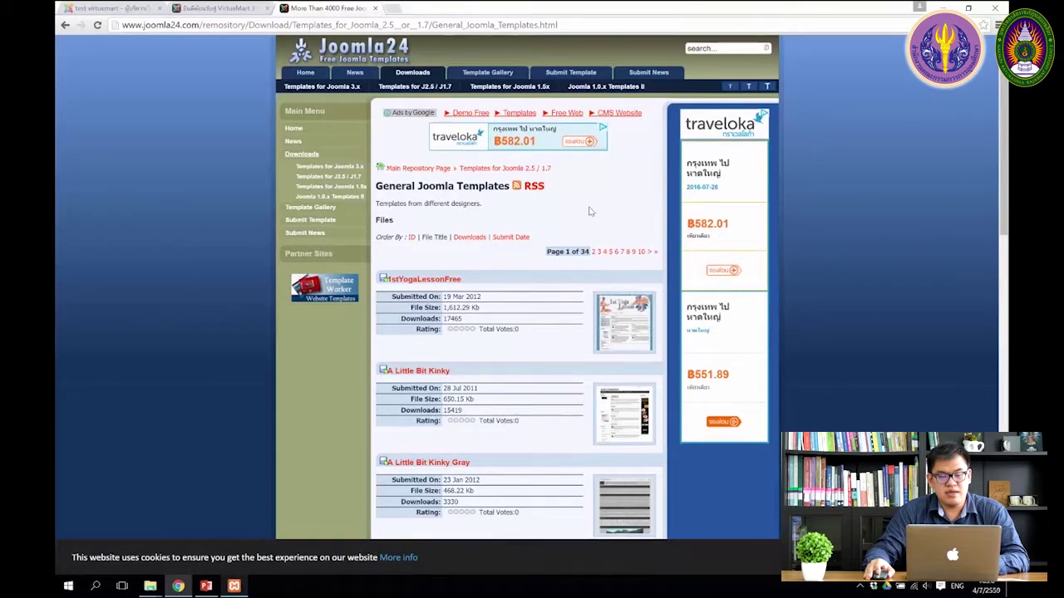
scroll(544, 223, "down", 2)
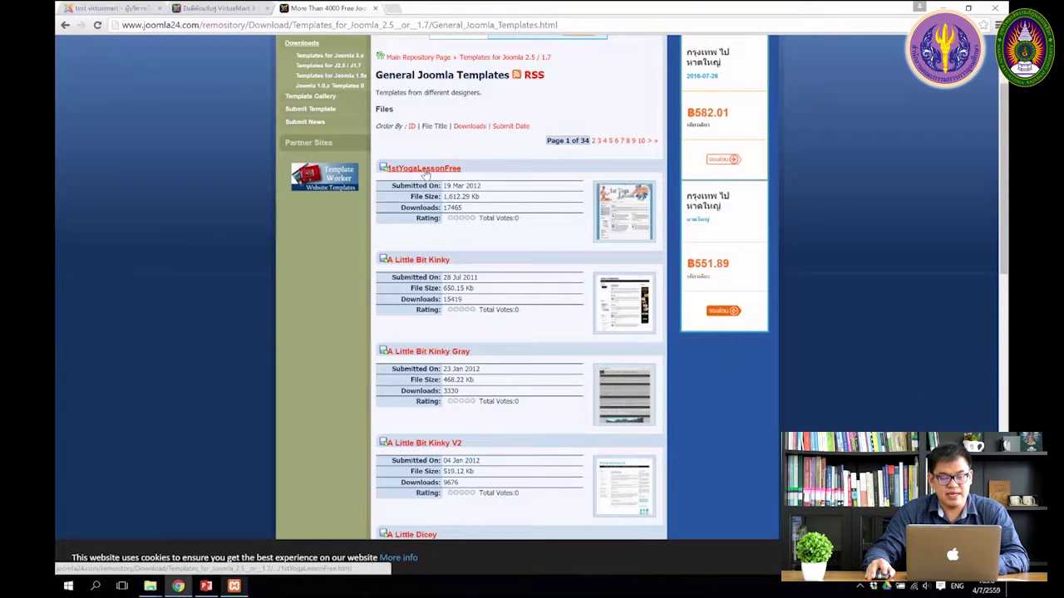
left_click(425, 168)
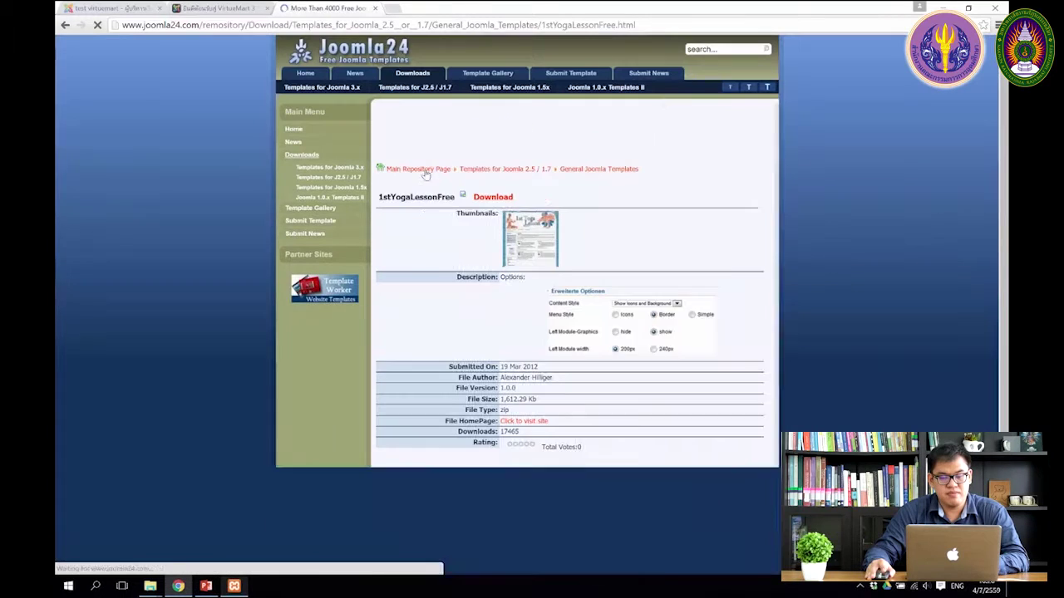
Step: Accept the licence terms and save the 1styogalessonfree-1.0.0 zip into the Joomla Software folder
left_click(499, 199)
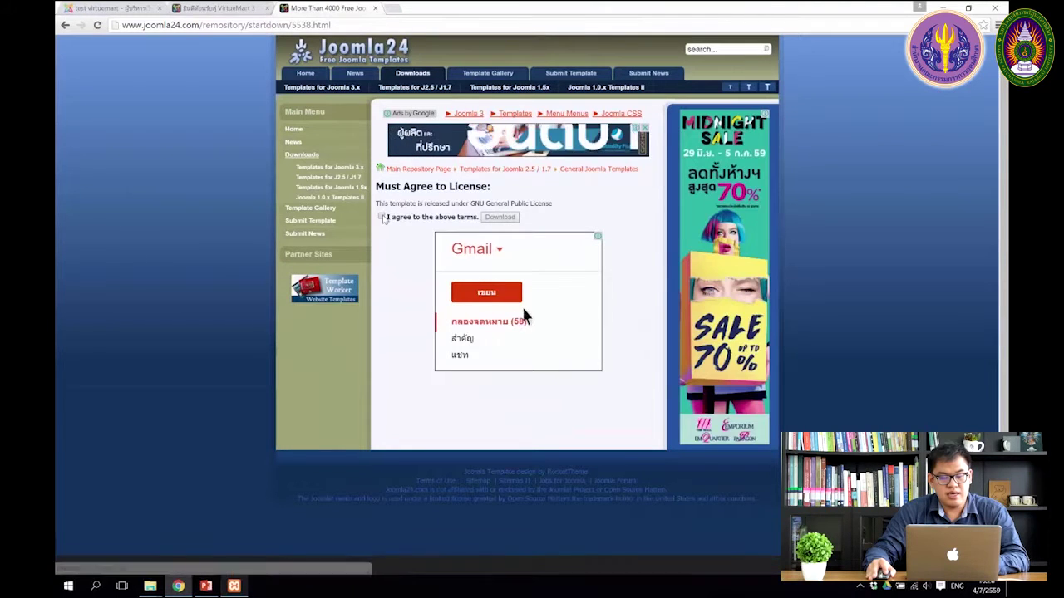
left_click(381, 217)
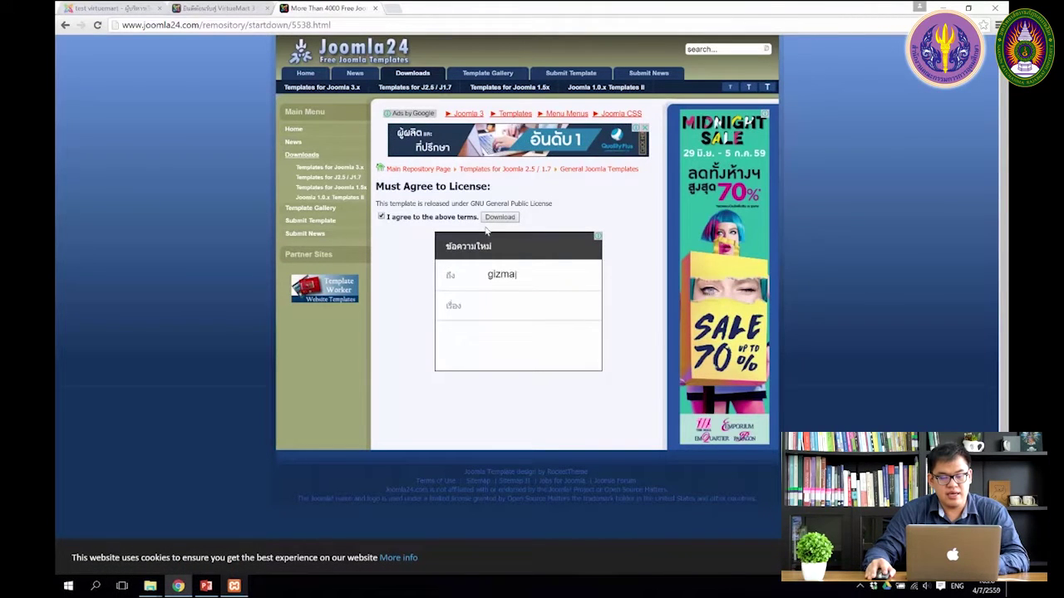
left_click(502, 217)
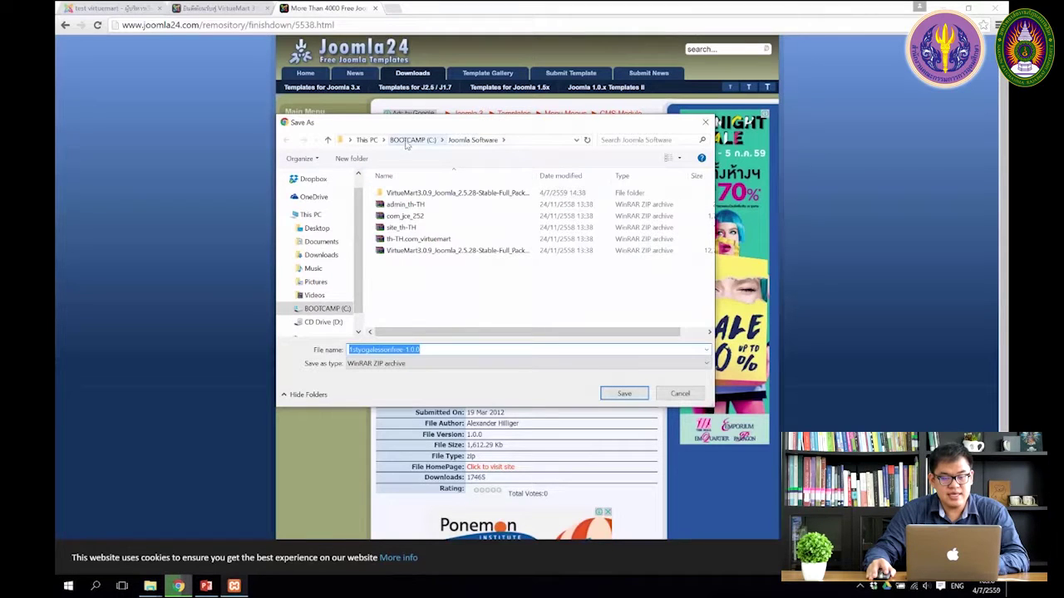
left_click(630, 396)
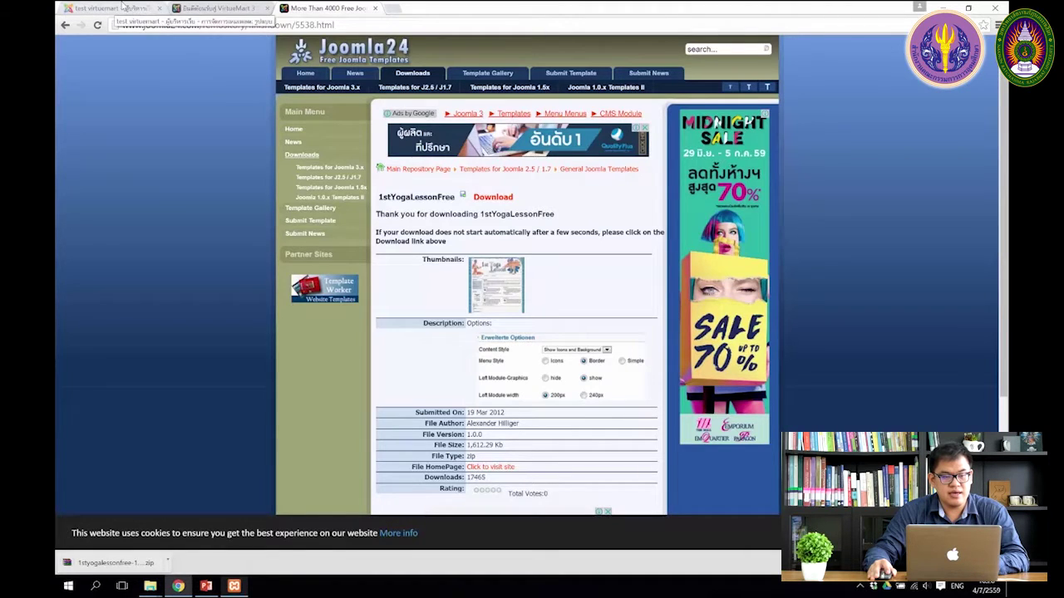
left_click(122, 6)
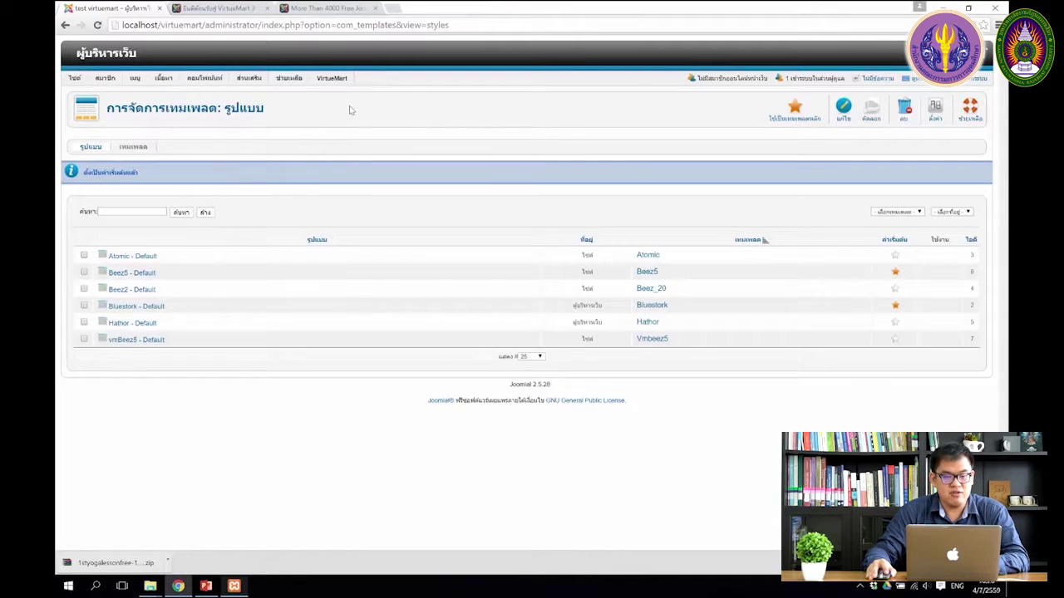
Step: Upload and install 1styogalessonfree-1.0.0.zip through the Extension Manager
mouse_move(252, 79)
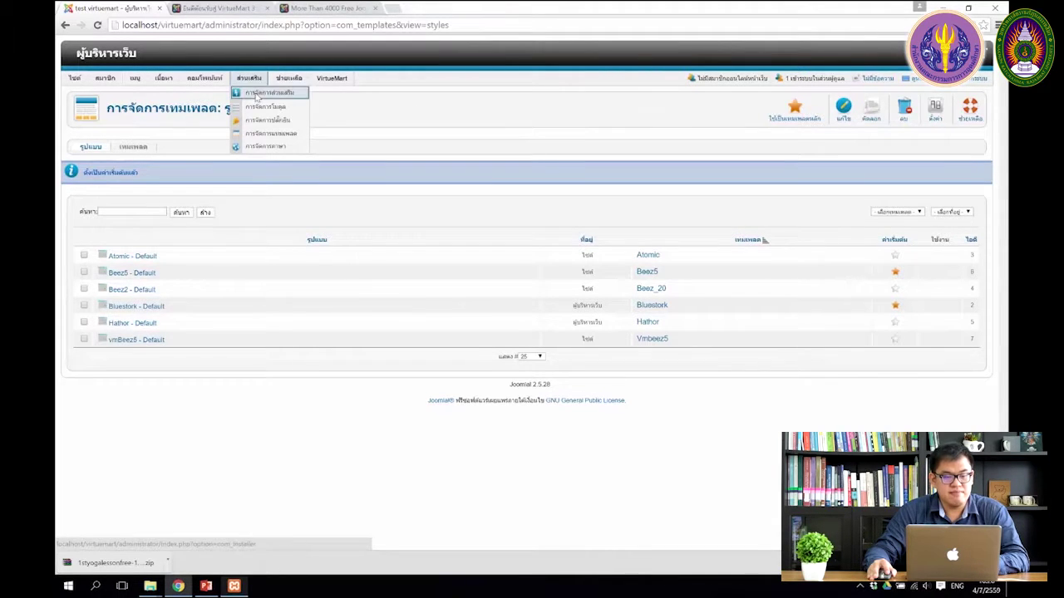
left_click(300, 98)
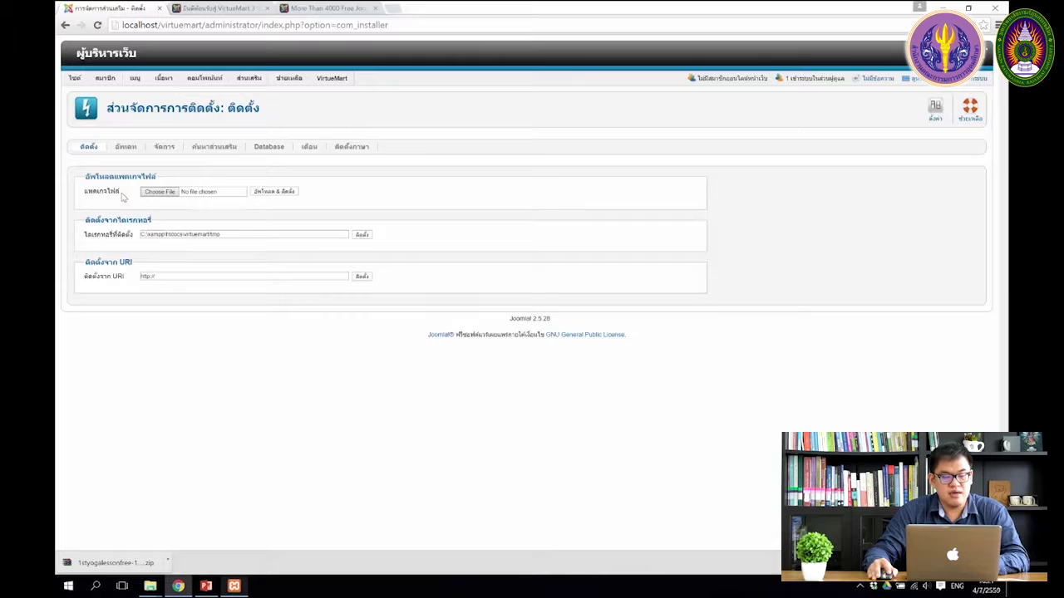
left_click(159, 192)
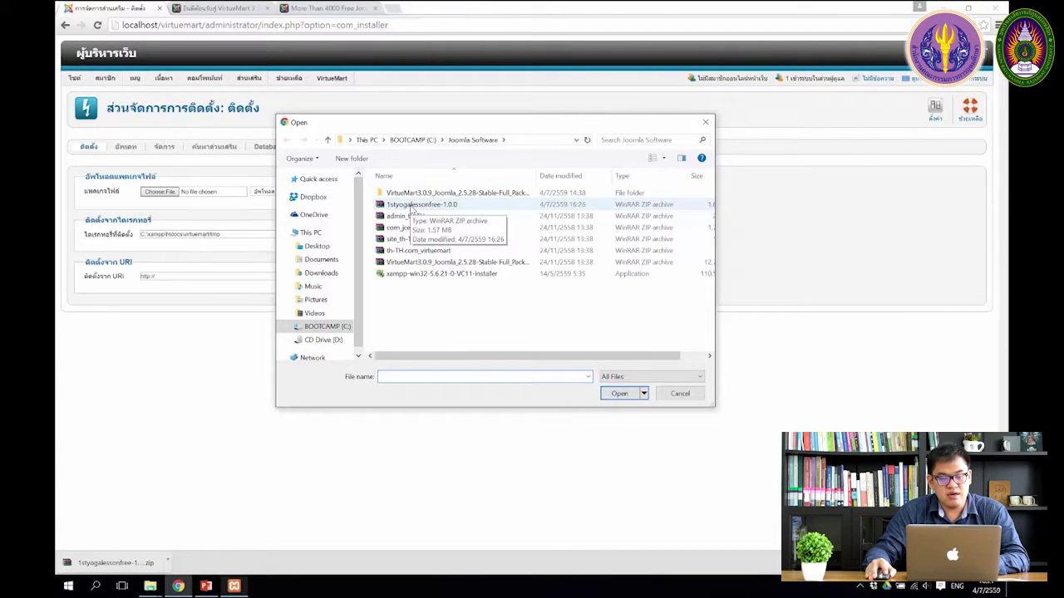
left_click(411, 206)
left_click(620, 394)
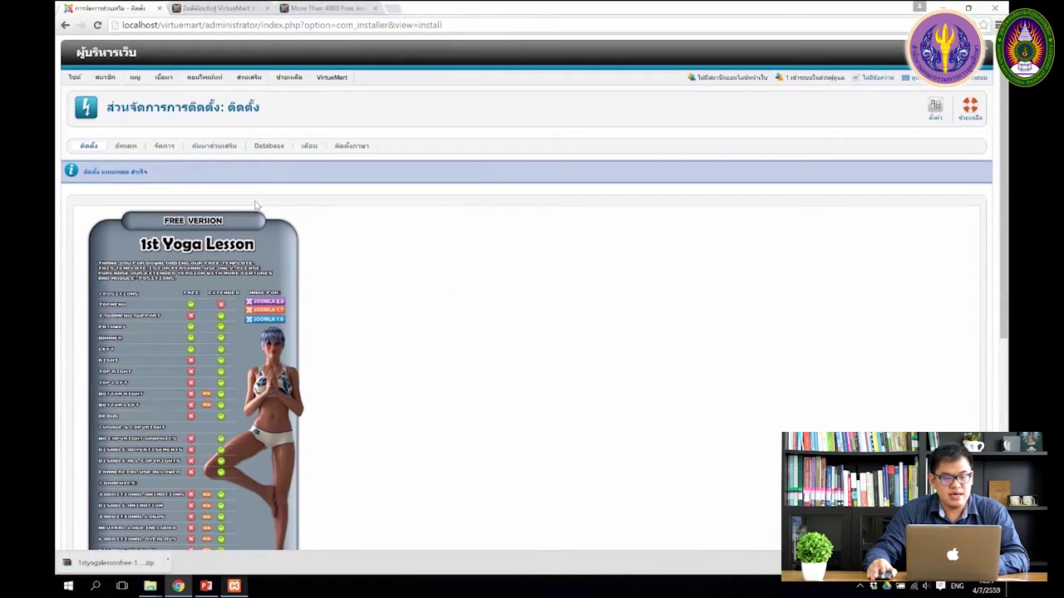
Step: Open the Template Manager styles list showing the new 1stYogaLessonFree - Default style
scroll(260, 218, "down", 5)
scroll(260, 218, "up", 5)
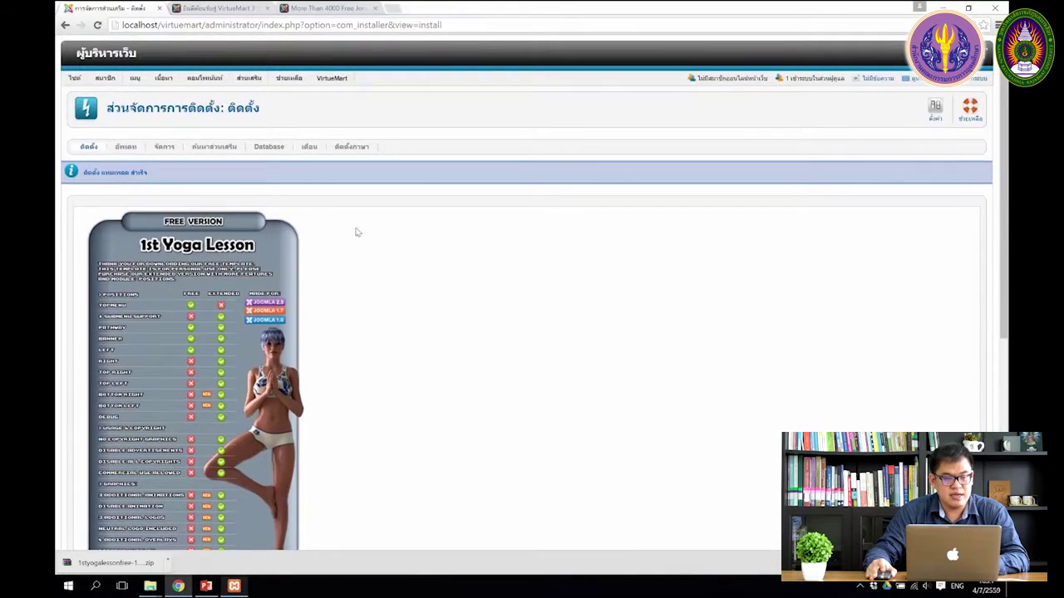
mouse_move(249, 79)
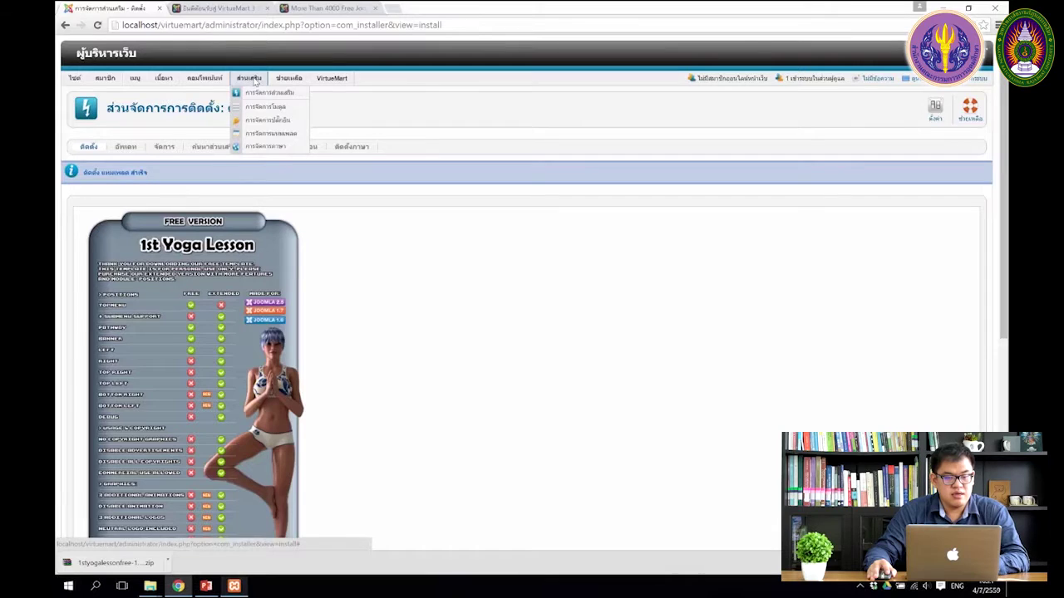
left_click(293, 135)
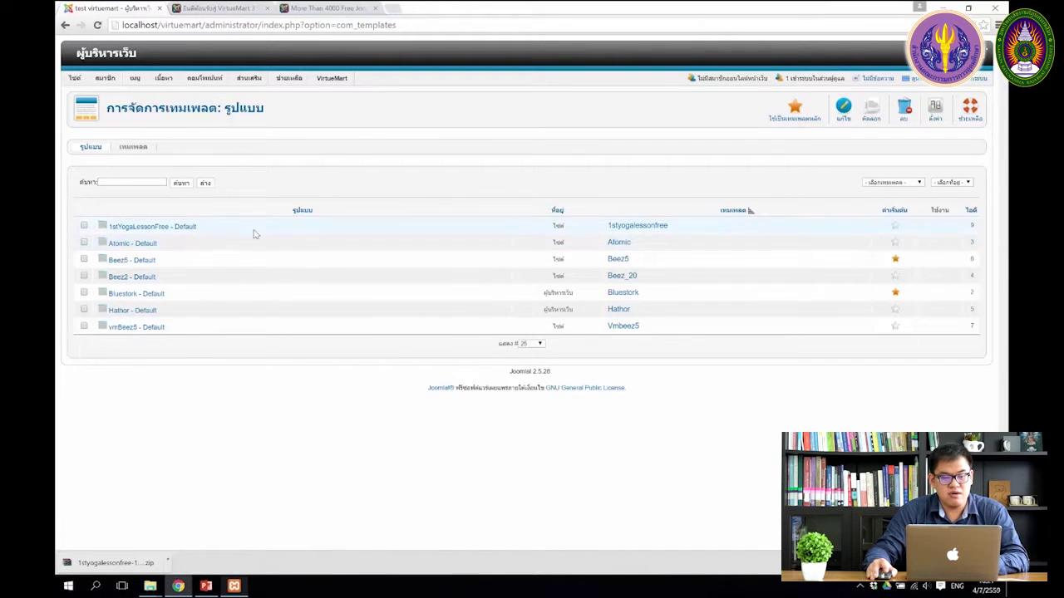
Step: Set 1stYogaLessonFree - Default as site default and browse the reloaded storefront's 1st Yoga Lesson design
left_click(895, 227)
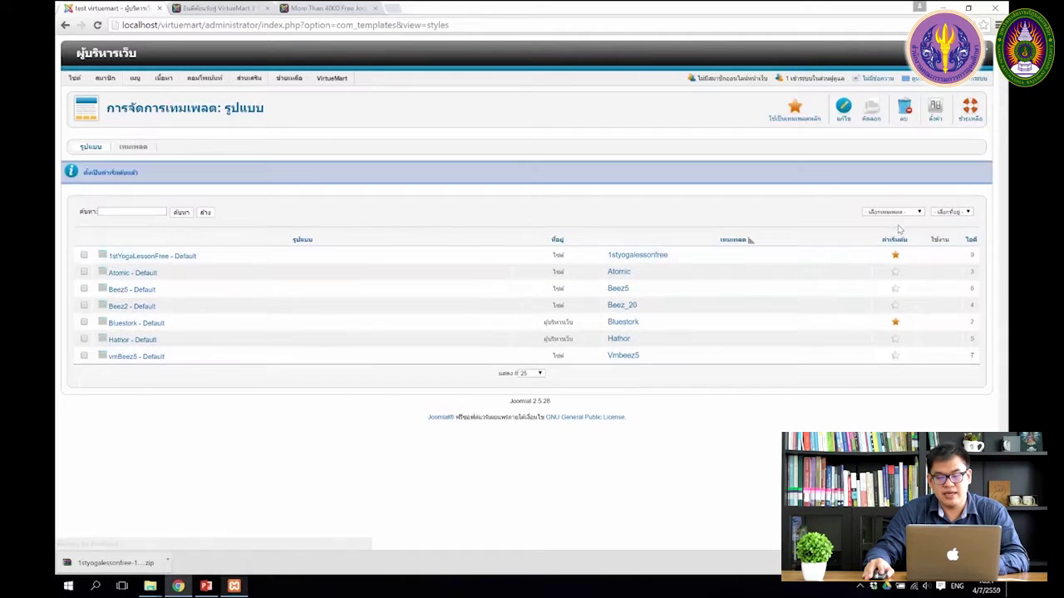
left_click(218, 8)
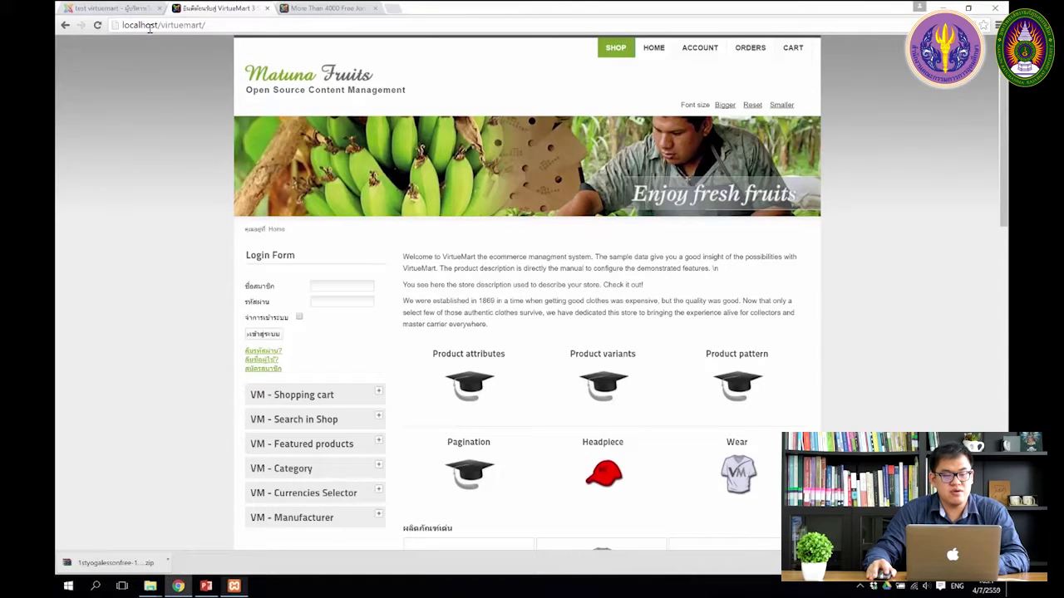
left_click(98, 25)
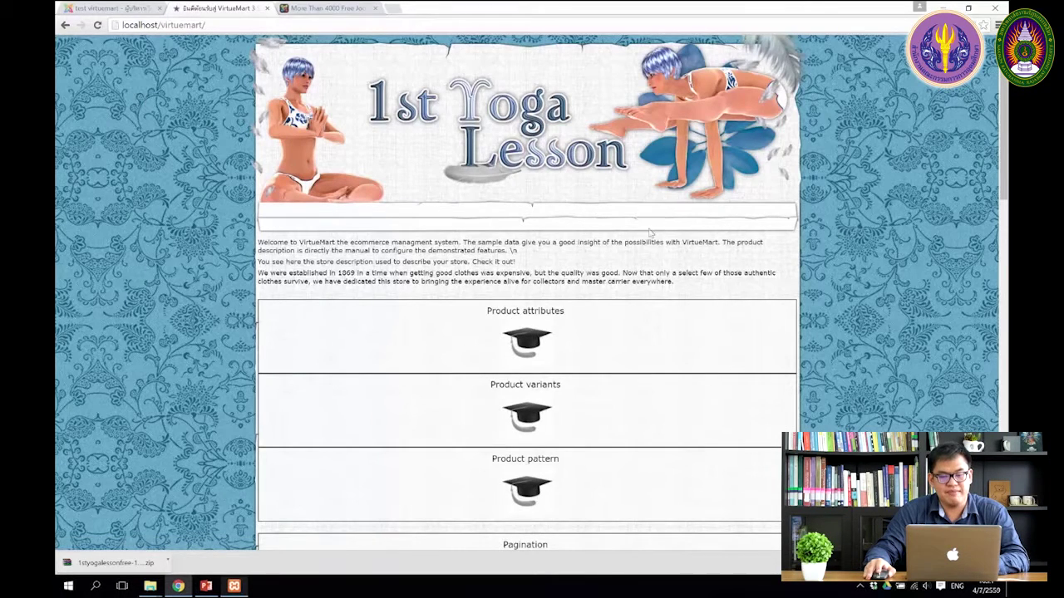
scroll(626, 237, "down", 7)
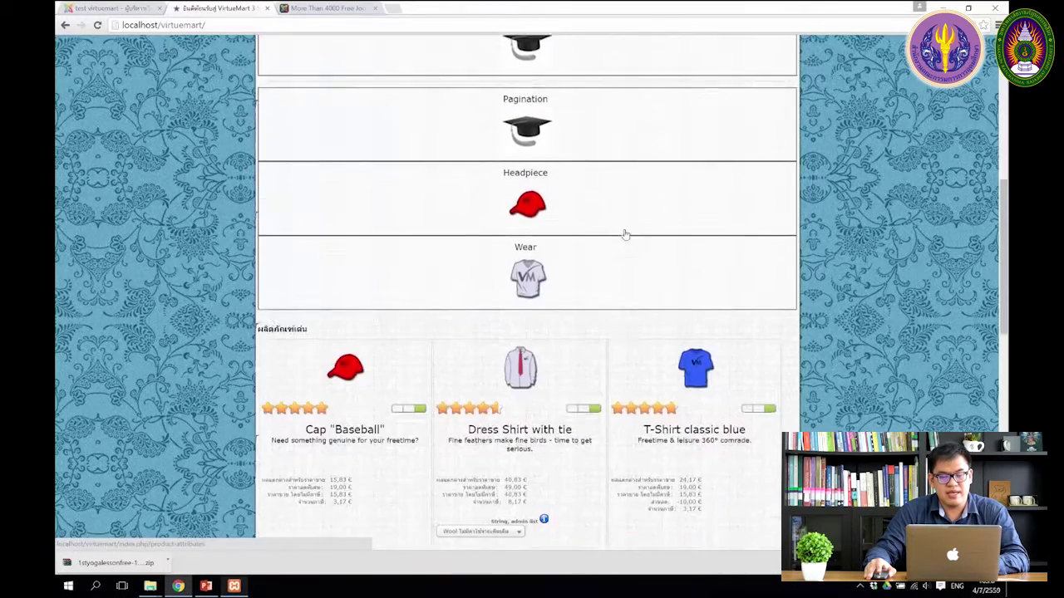
scroll(627, 236, "down", 3)
scroll(627, 235, "up", 10)
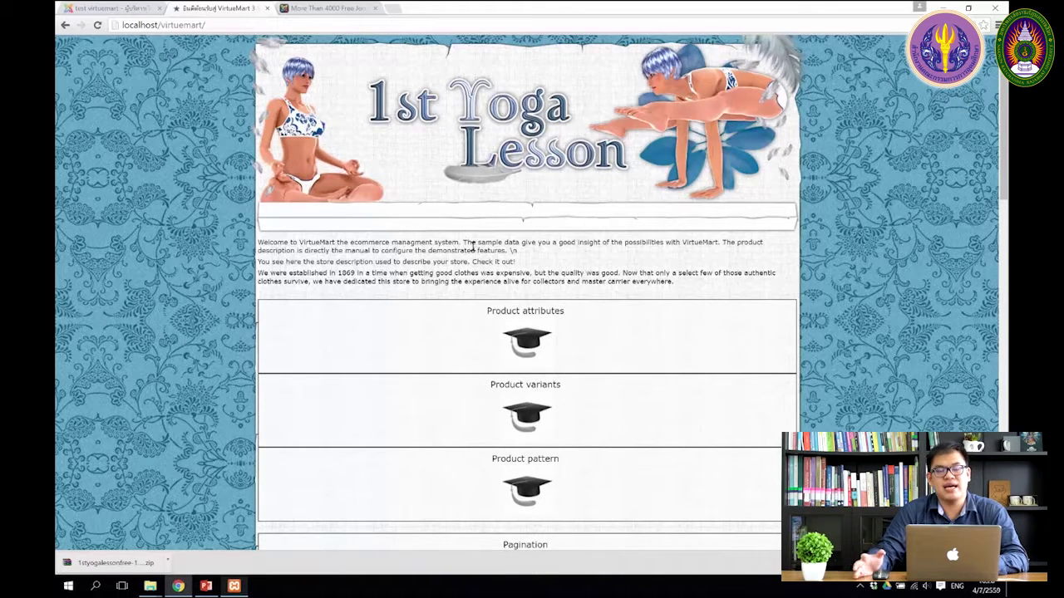
left_click(112, 10)
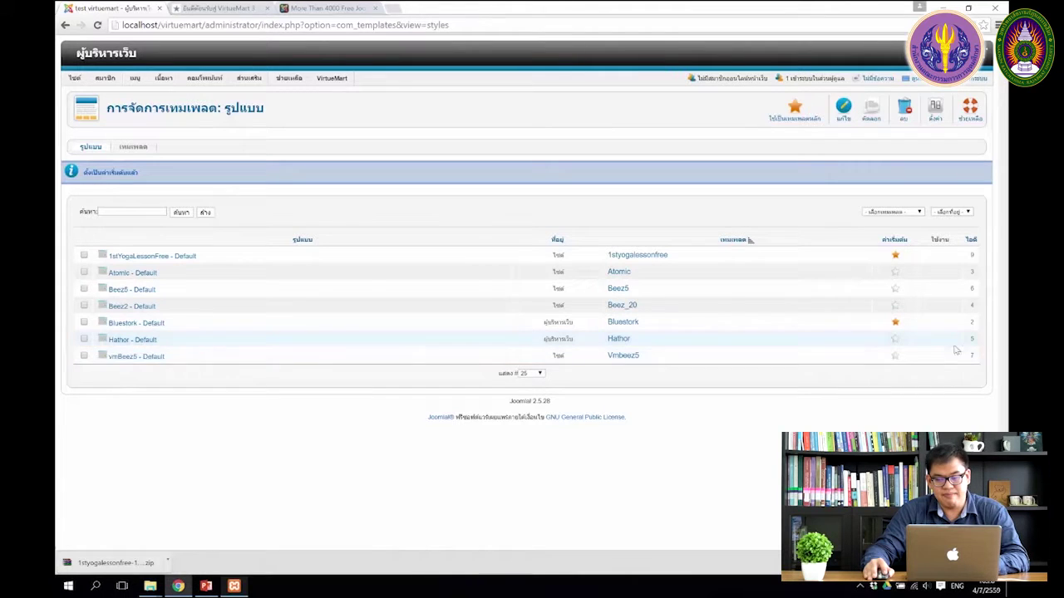
Step: Set vmBeez5 - Default back as site default and reload the storefront to see the iStraxx design
left_click(896, 355)
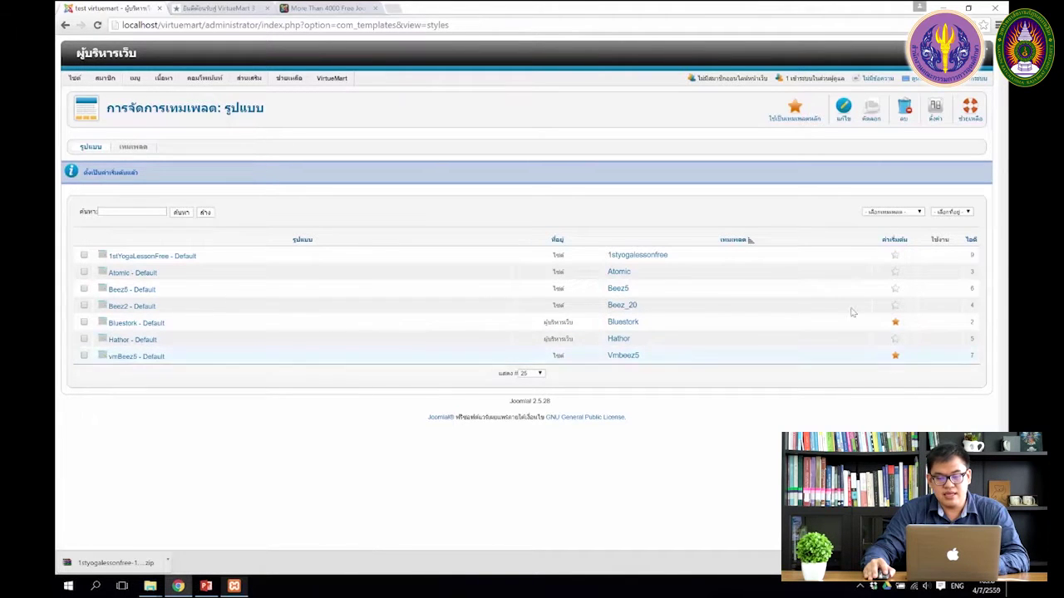
left_click(199, 8)
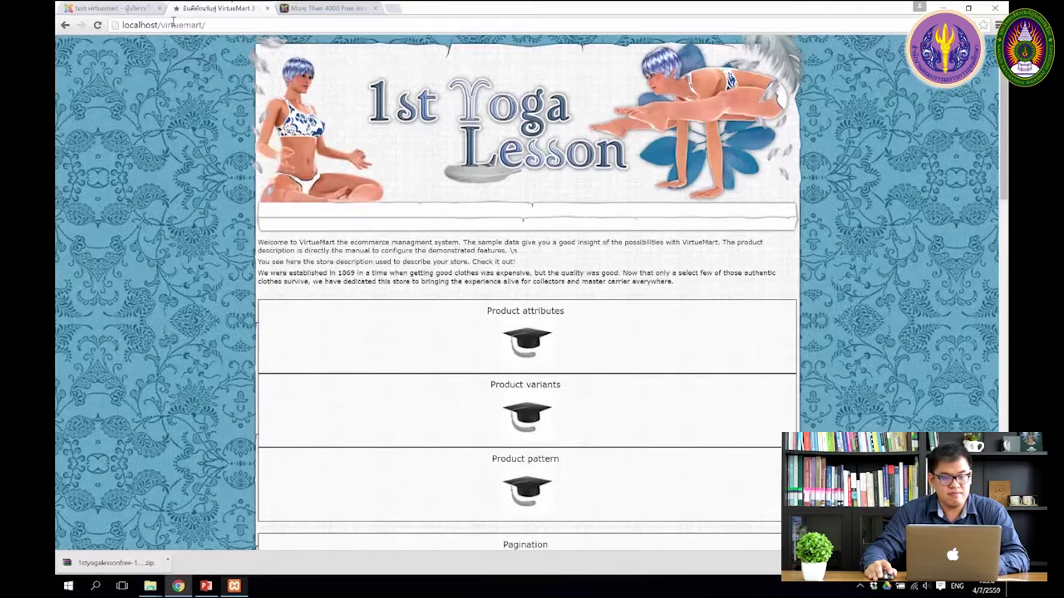
left_click(98, 25)
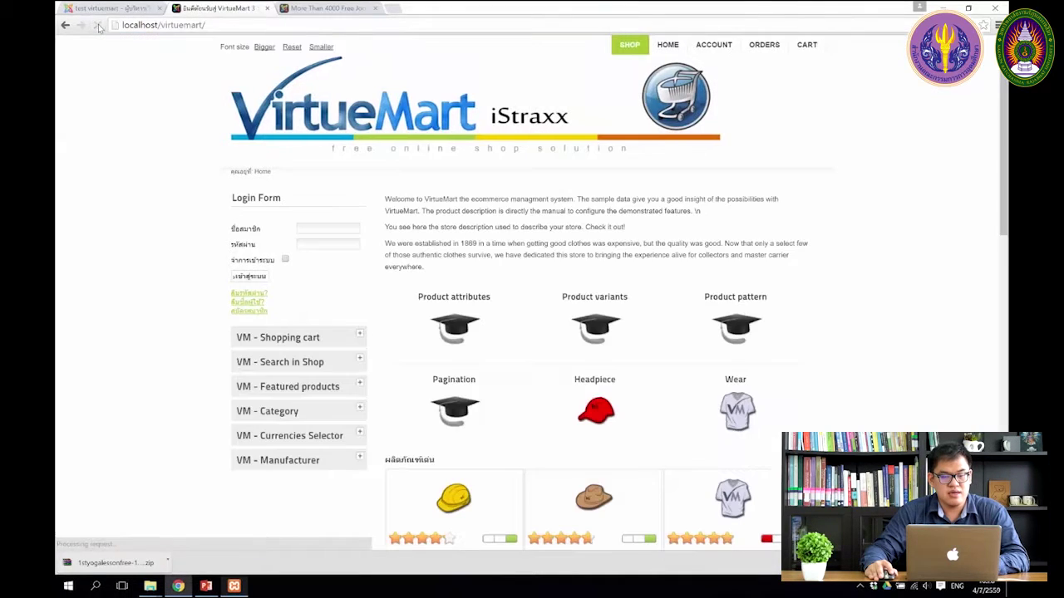
scroll(579, 282, "down", 6)
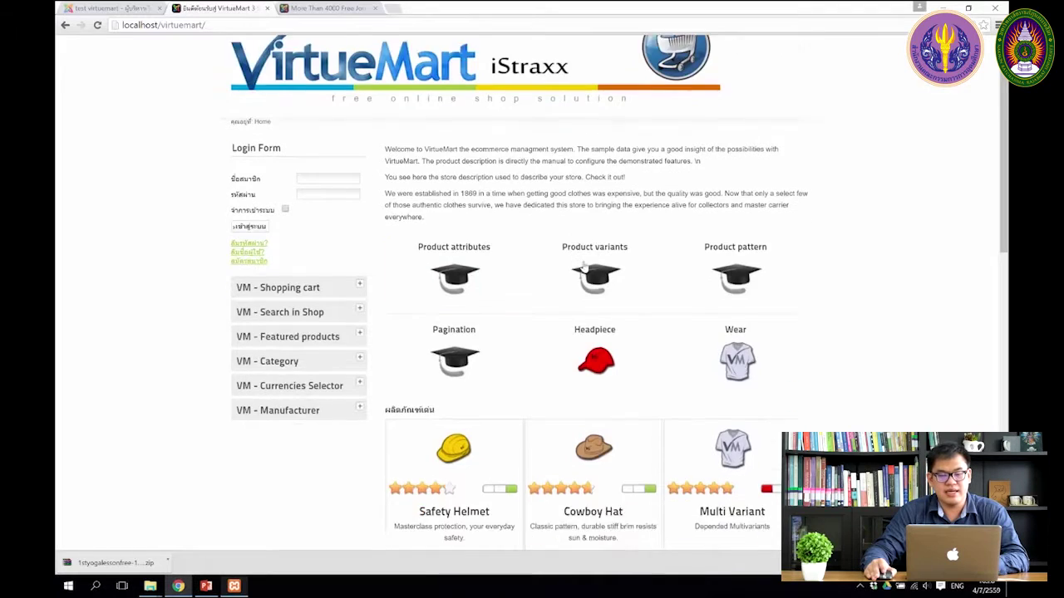
scroll(579, 282, "up", 4)
scroll(579, 281, "up", 3)
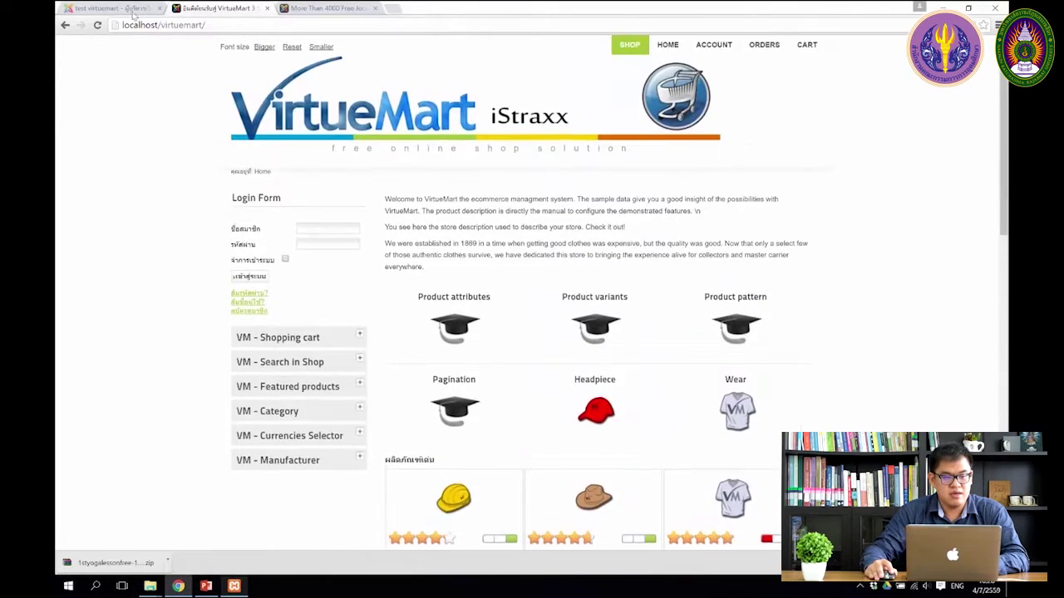
left_click(125, 8)
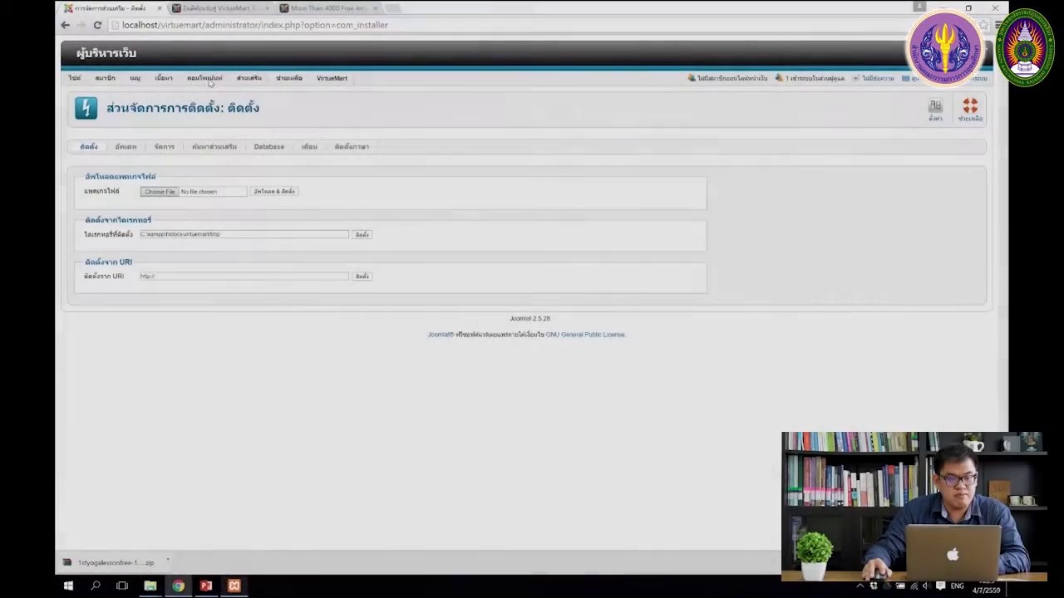
Step: Uninstall 1stYogaLessonFree from Extension Manager's Manage list, then confirm it is gone from Template Manager
mouse_move(252, 79)
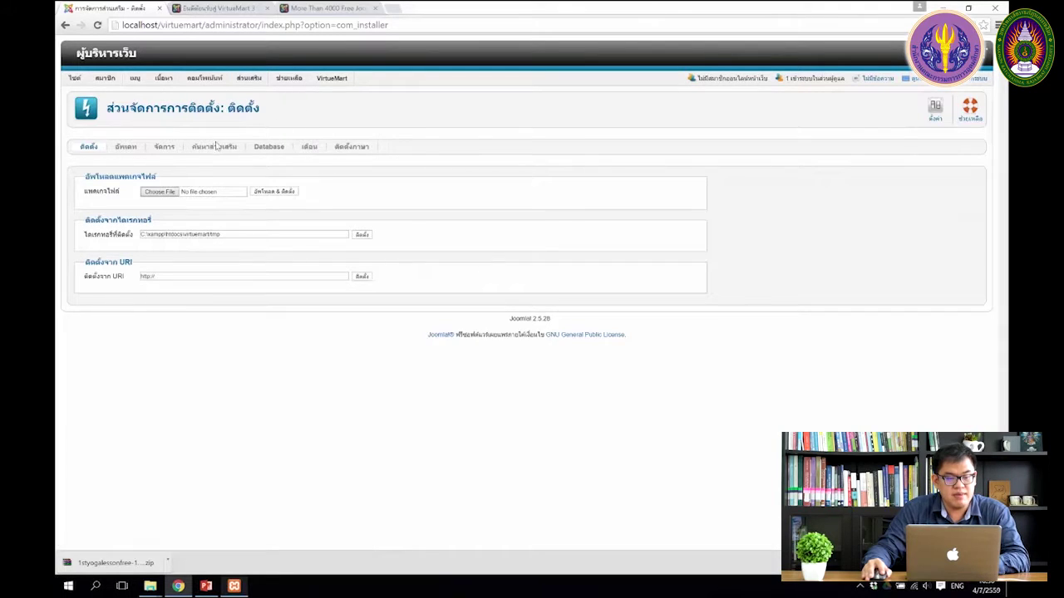
left_click(171, 149)
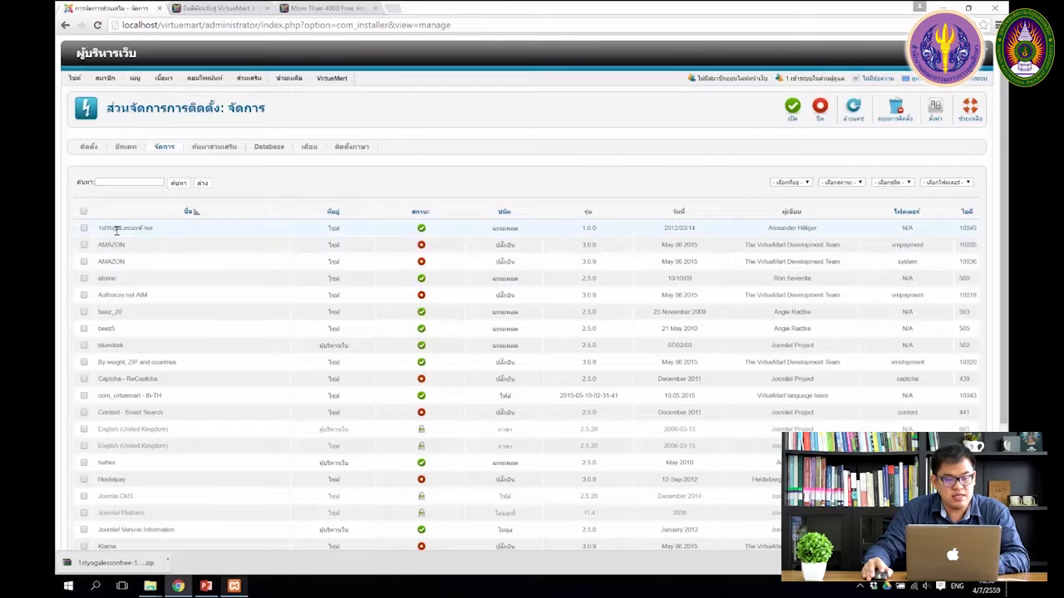
mouse_move(122, 231)
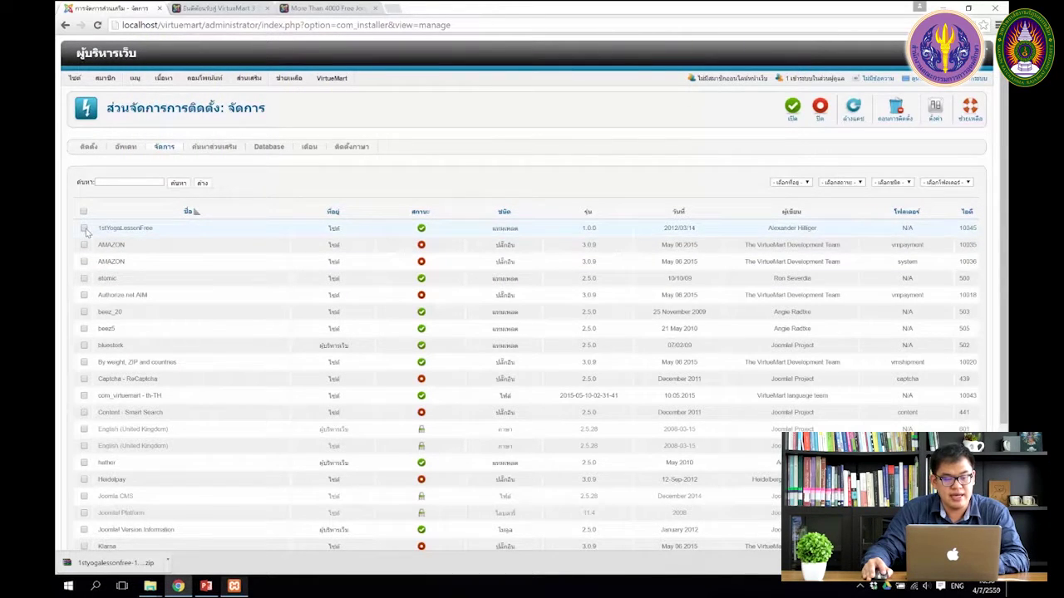
left_click(85, 232)
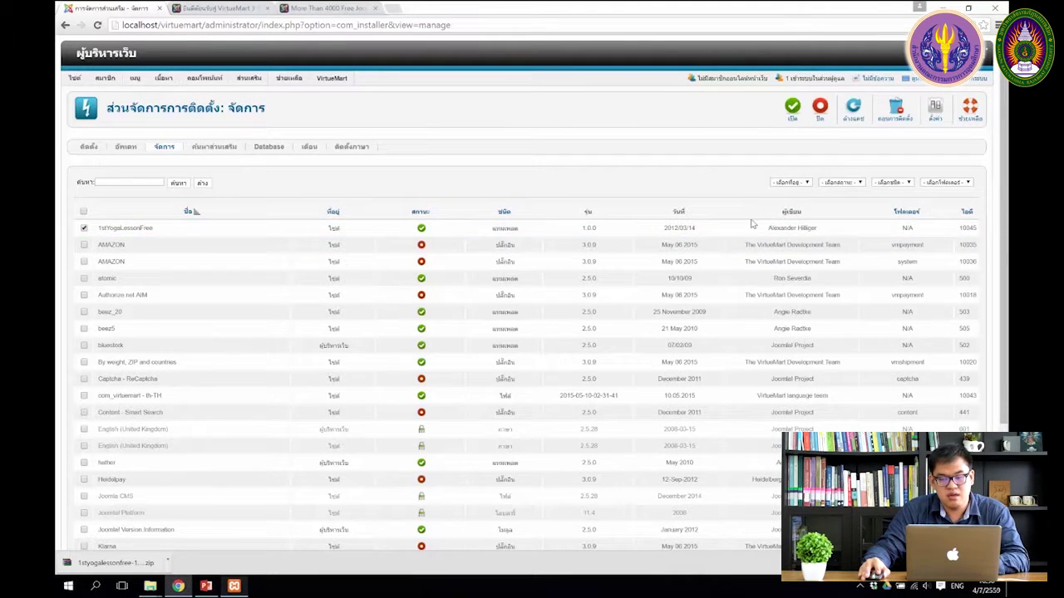
left_click(896, 112)
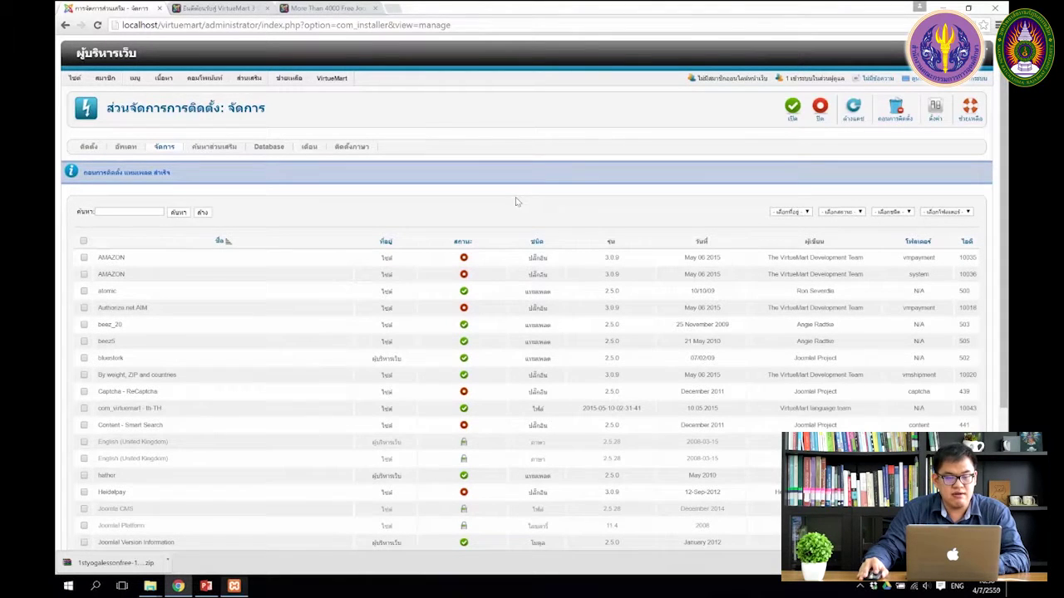
mouse_move(251, 79)
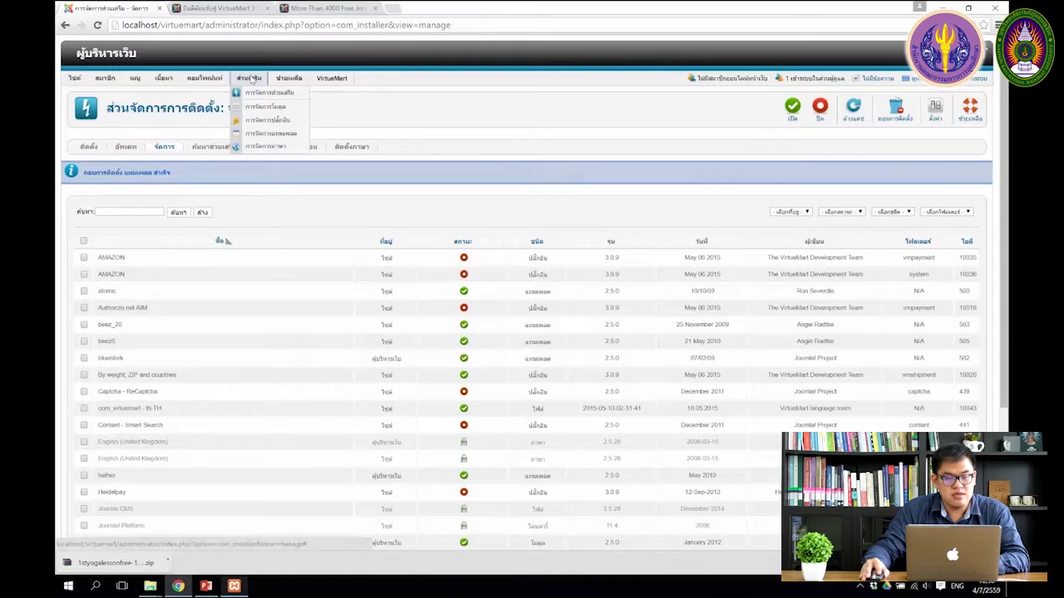
left_click(253, 134)
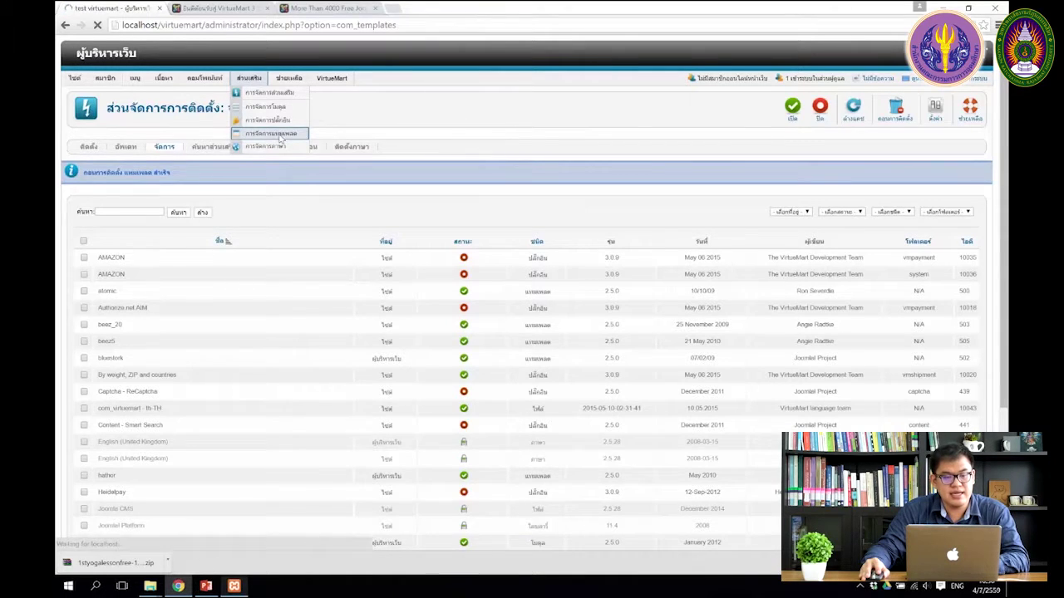